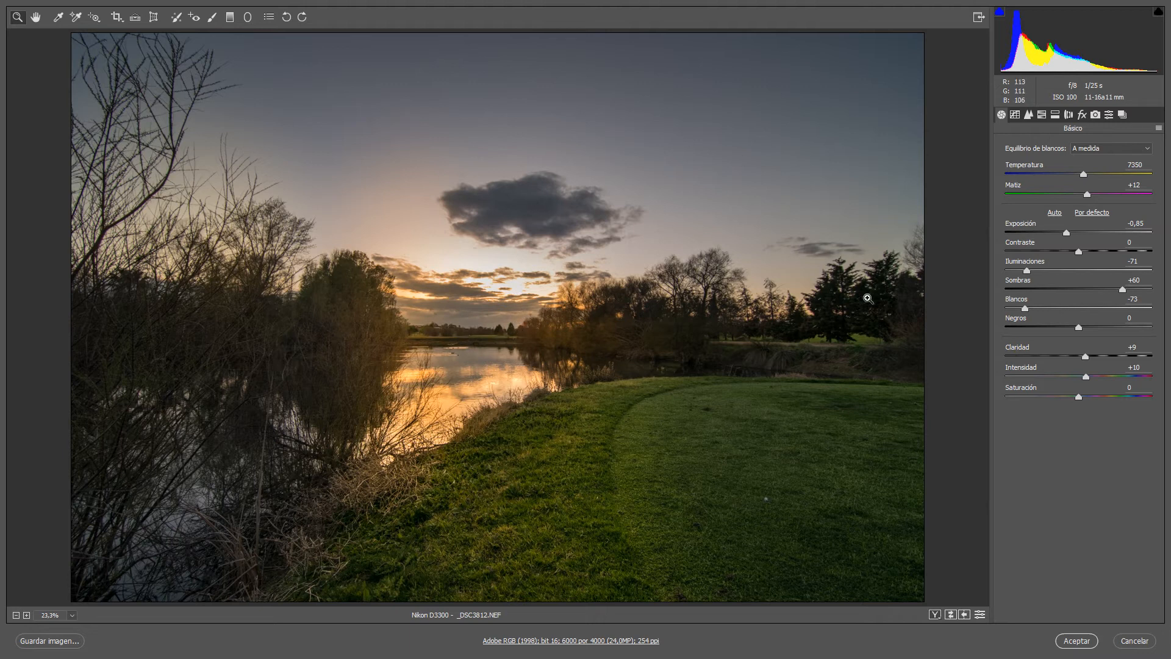
- Apply the raw development settings to the photo and rasterize the _DSC3812 smart object layer
{"action": "left_click", "coordinate": [1076, 641]}
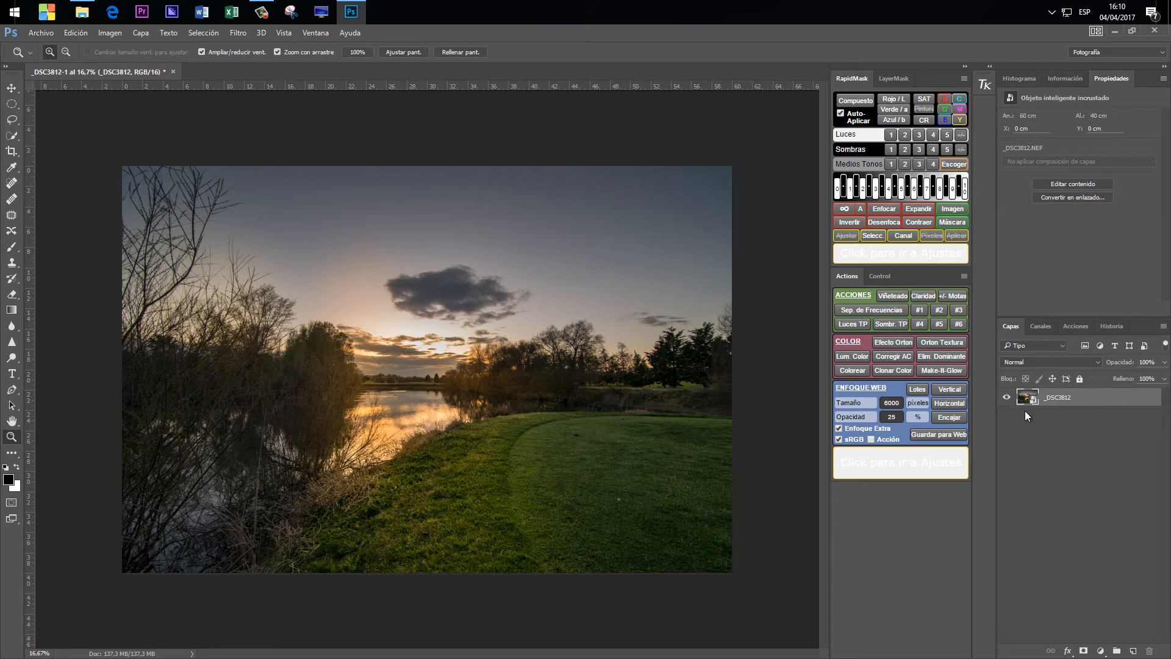
{"action": "right_click", "coordinate": [1063, 400]}
{"action": "left_click", "coordinate": [924, 301]}
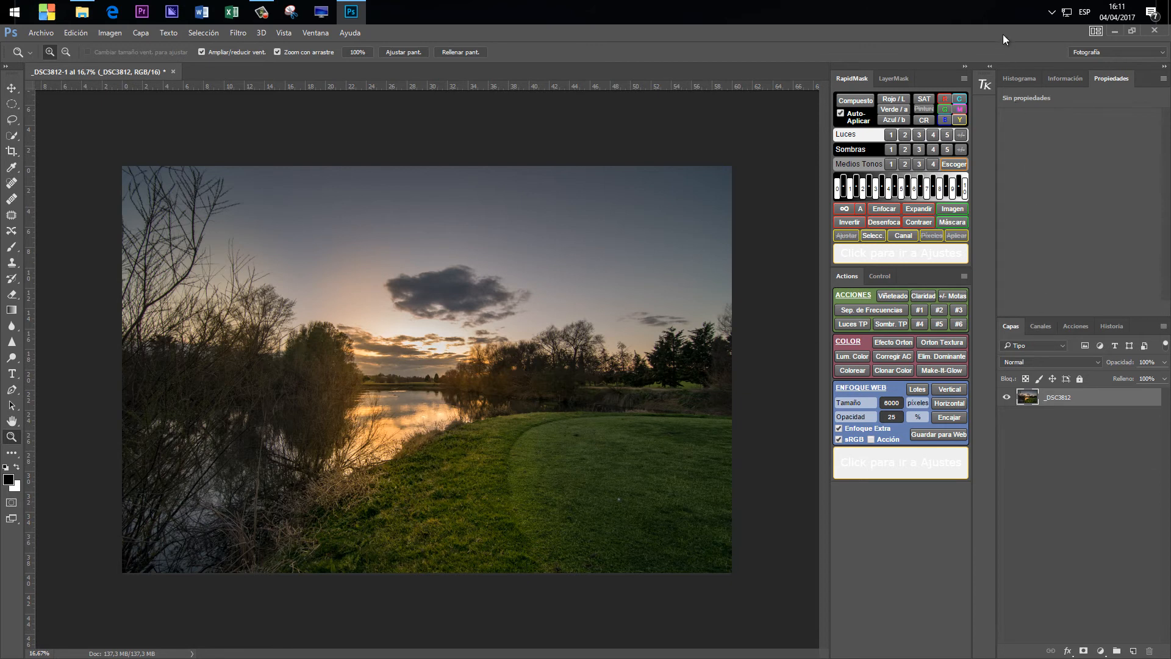
- Display the histogram and view the photo's blue channel and green channel each on its own
{"action": "left_click", "coordinate": [1022, 83]}
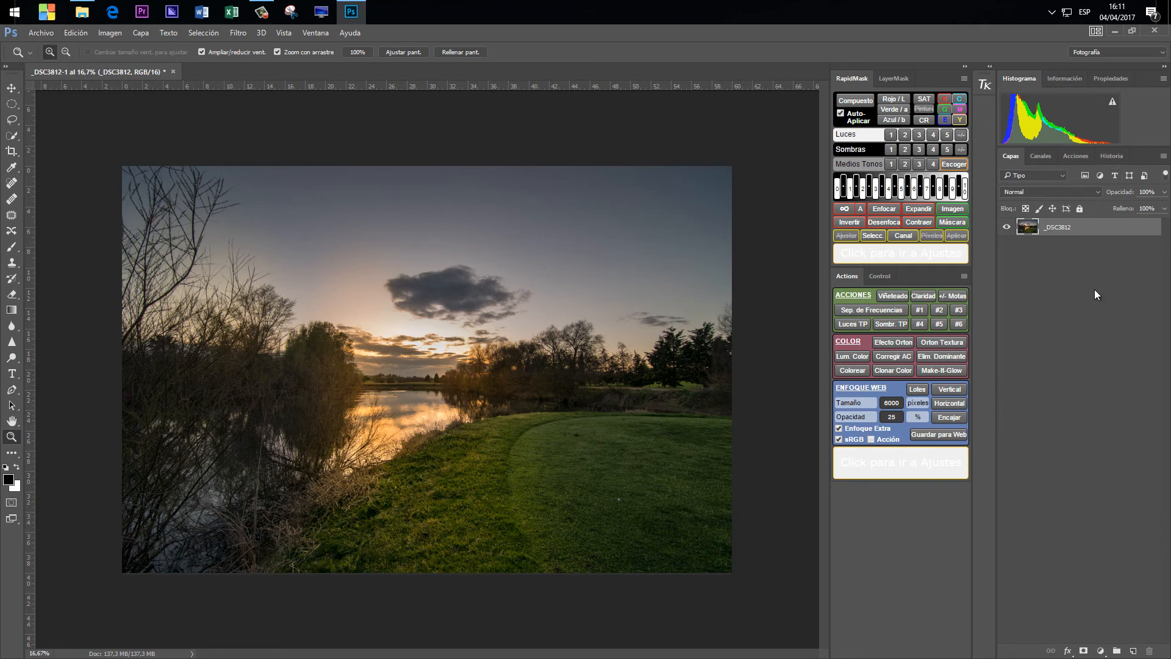
{"action": "left_click", "coordinate": [1041, 157]}
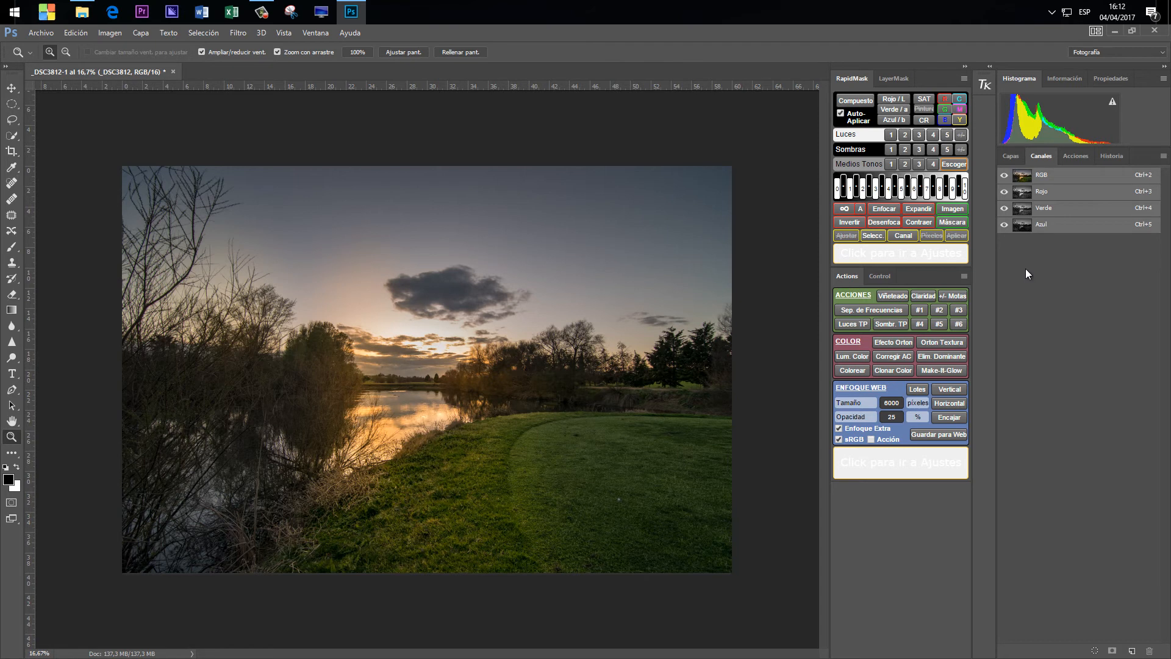
{"action": "left_click", "coordinate": [1004, 191]}
{"action": "left_click", "coordinate": [1004, 208]}
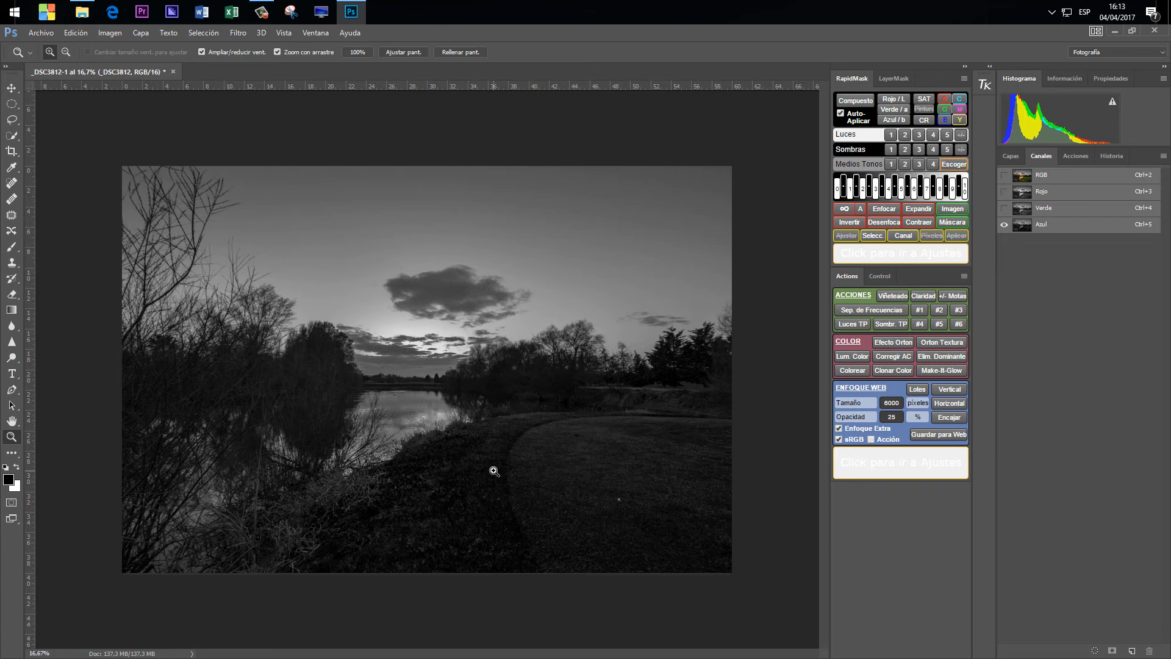
{"action": "left_click", "coordinate": [1003, 208]}
{"action": "left_click", "coordinate": [1004, 224]}
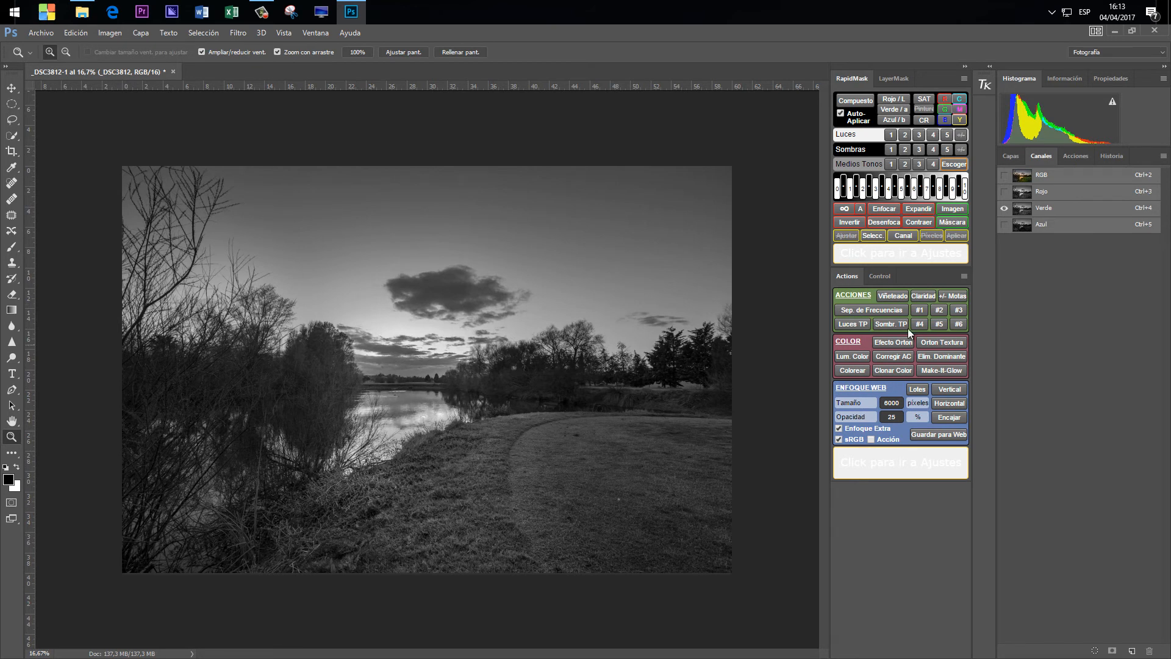
- Compare the red channel with the blue channel by isolating each, and restore the full RGB composite view
{"action": "left_click", "coordinate": [1004, 192]}
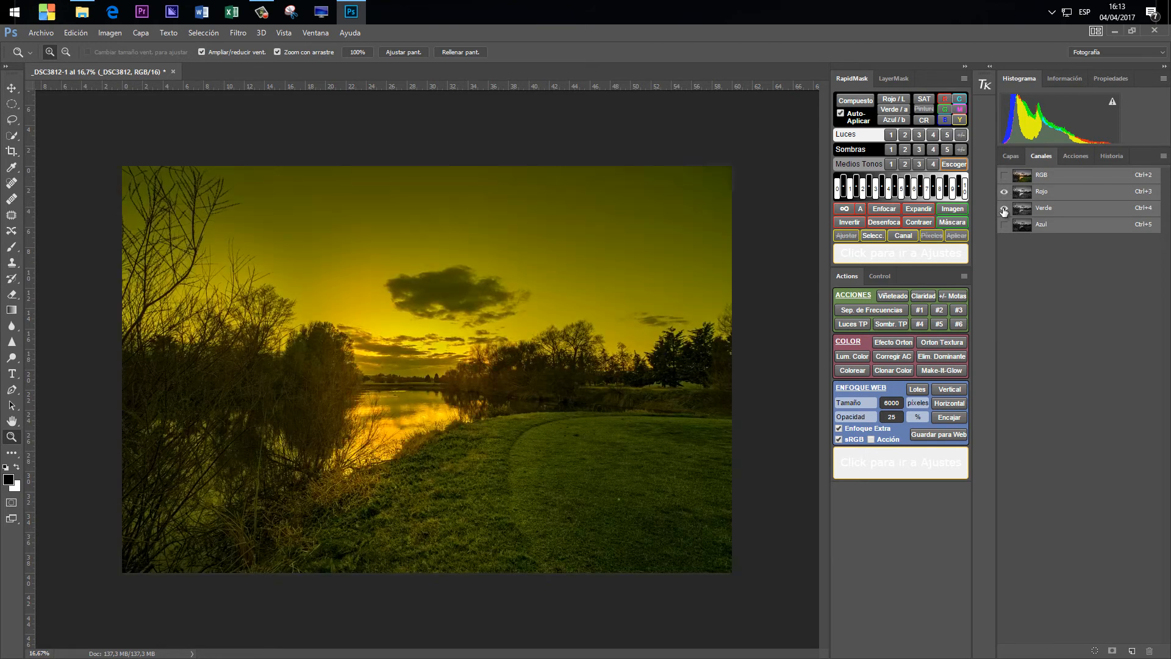
{"action": "left_click", "coordinate": [1004, 208]}
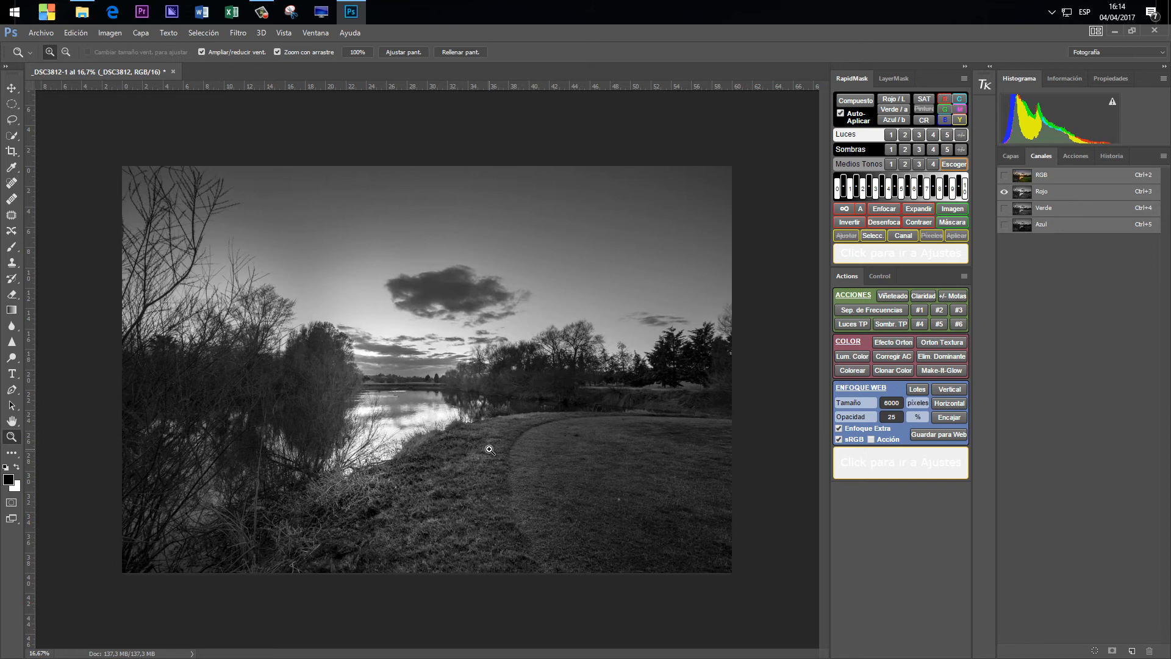
{"action": "left_click", "coordinate": [1005, 225]}
{"action": "left_click", "coordinate": [1003, 192]}
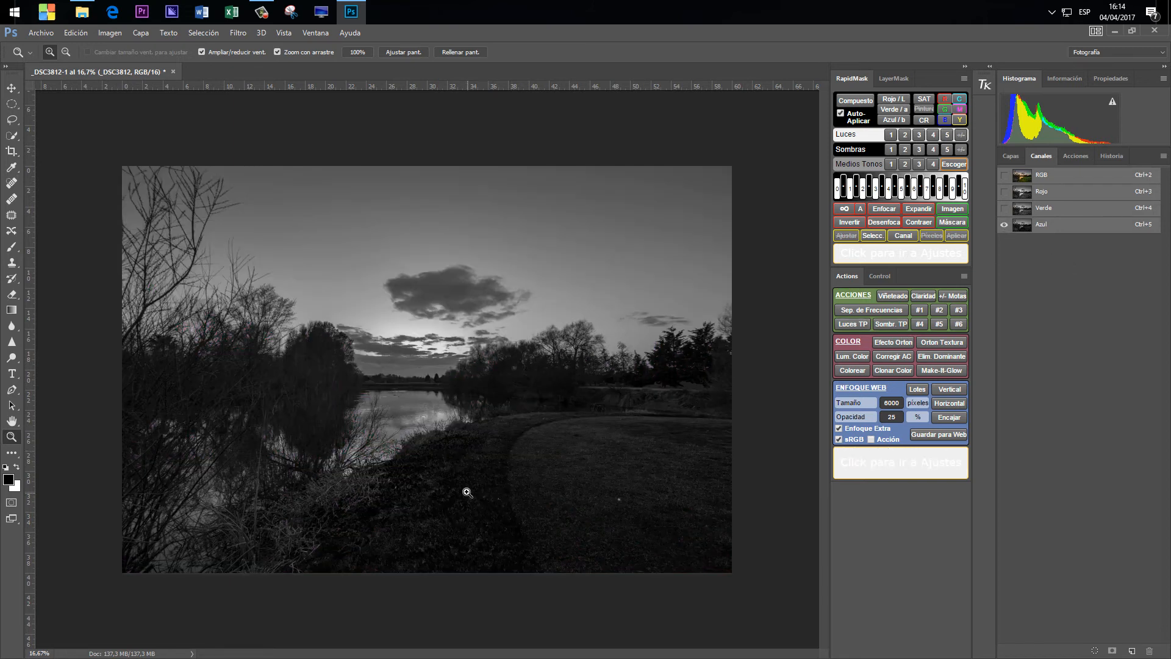
{"action": "left_click", "coordinate": [1003, 192]}
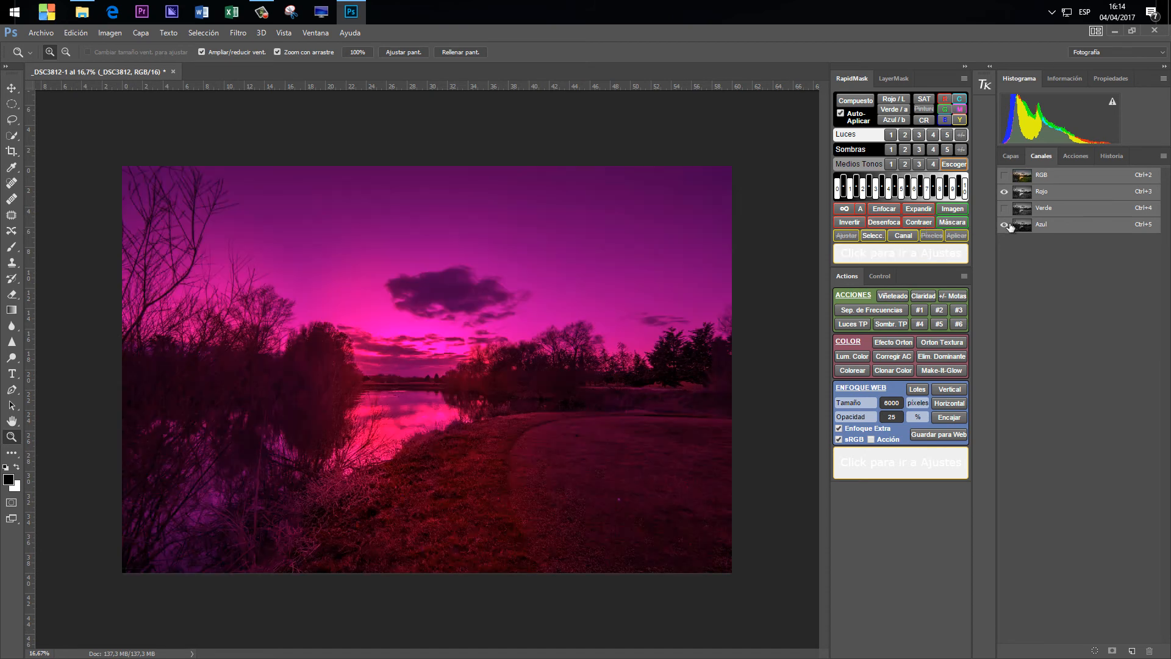
{"action": "left_click", "coordinate": [1004, 224]}
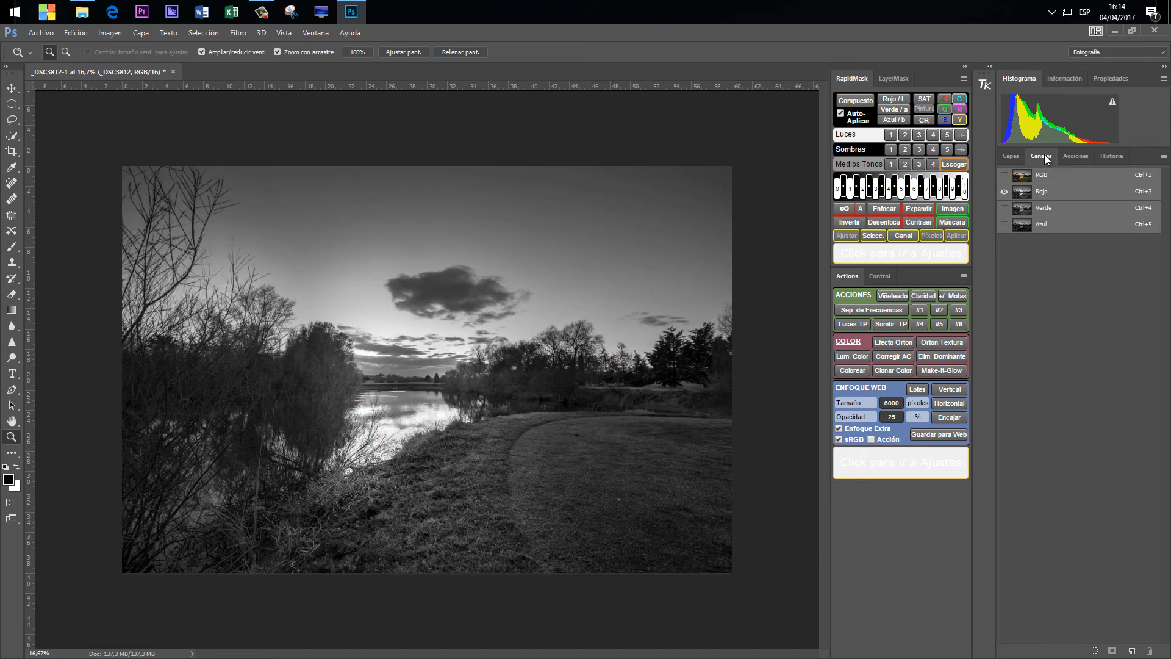
{"action": "left_click", "coordinate": [1004, 175]}
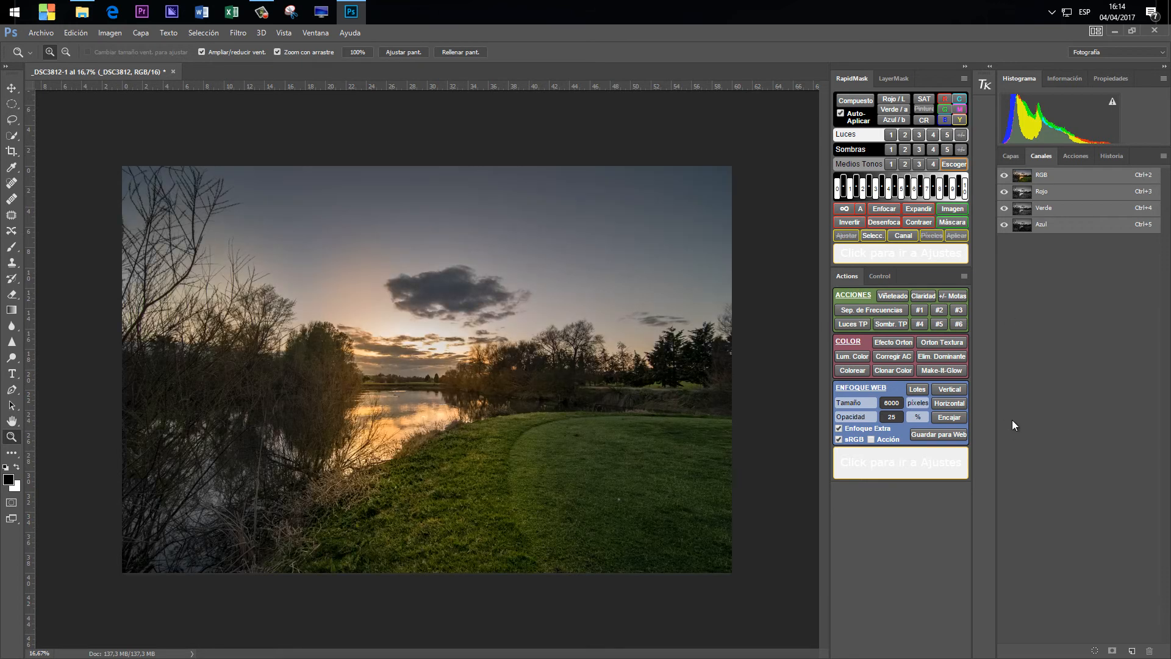
- Duplicate the _DSC3812 layer with the default name
{"action": "left_click", "coordinate": [1014, 160]}
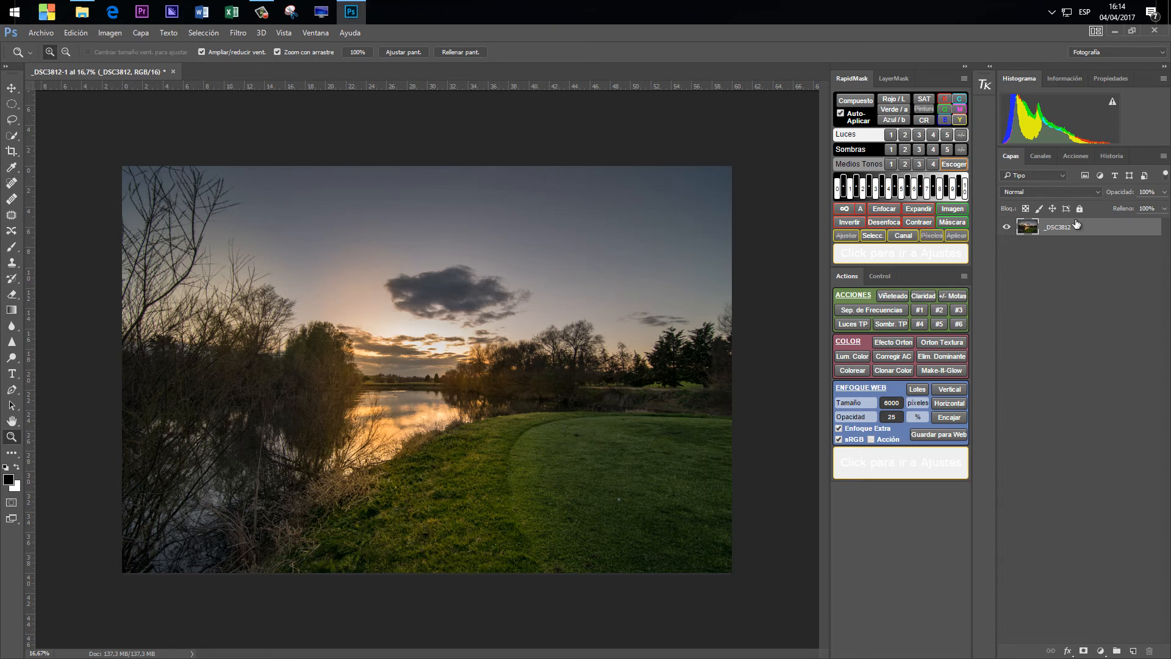
{"action": "right_click", "coordinate": [1091, 235]}
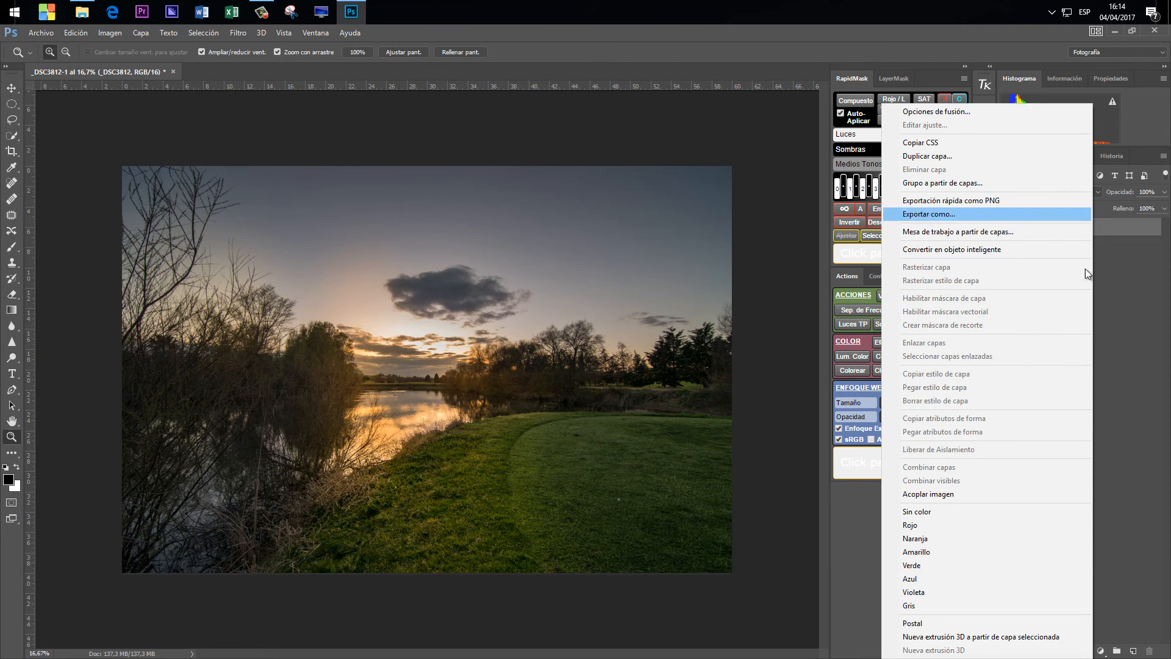
{"action": "left_click", "coordinate": [939, 156]}
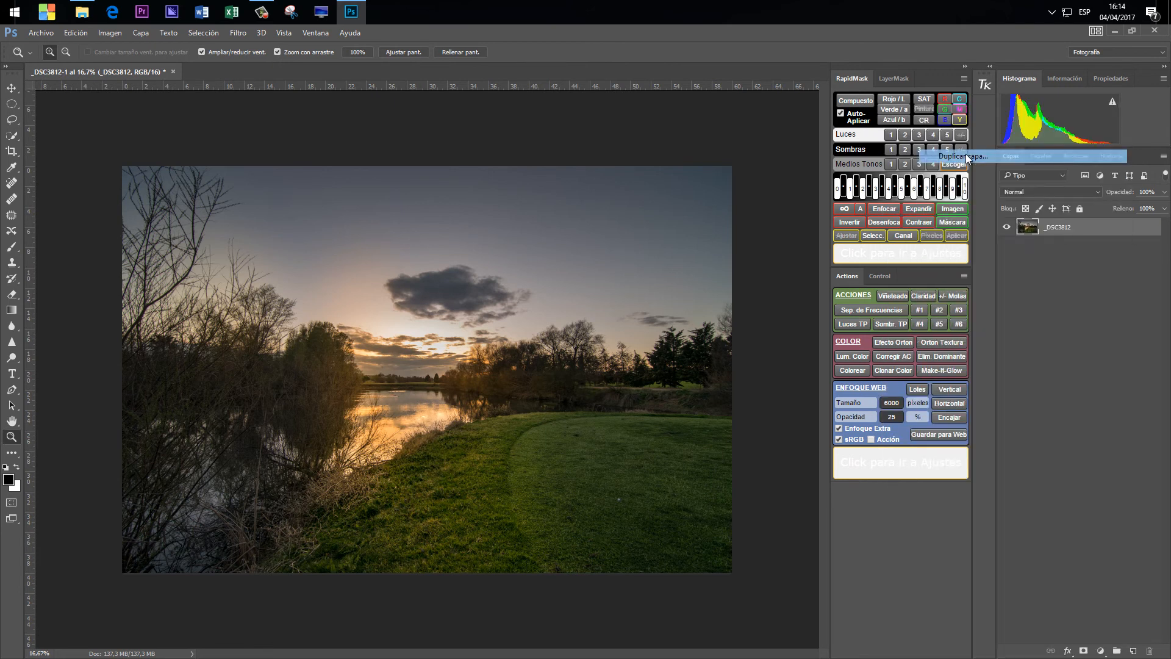
{"action": "left_click", "coordinate": [690, 197]}
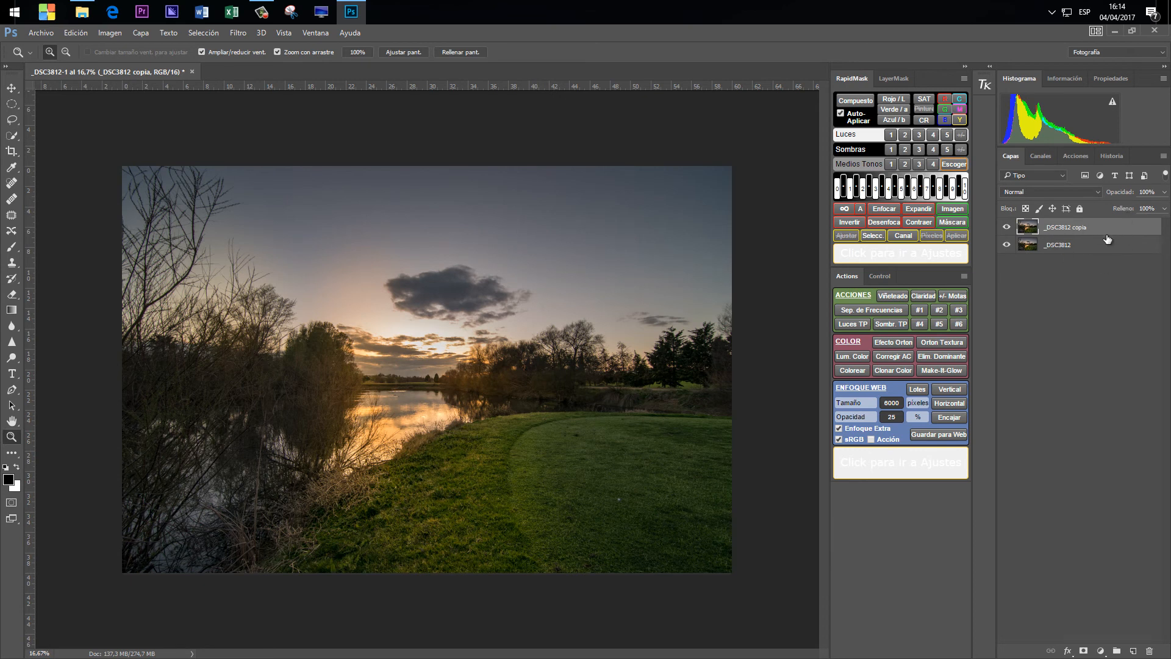
- Toggle the visibility of the original and copied layers to compare them, leaving both shown
{"action": "left_click", "coordinate": [1006, 227]}
{"action": "left_click", "coordinate": [1006, 244]}
{"action": "left_click", "coordinate": [1006, 244]}
{"action": "left_click", "coordinate": [1006, 227]}
{"action": "left_click", "coordinate": [1006, 244]}
{"action": "left_click", "coordinate": [1007, 227]}
{"action": "left_click", "coordinate": [1006, 227]}
- Set the copied layer's blend mode to Multiplicar and compare the image with that layer hidden and shown
{"action": "left_click", "coordinate": [1081, 193]}
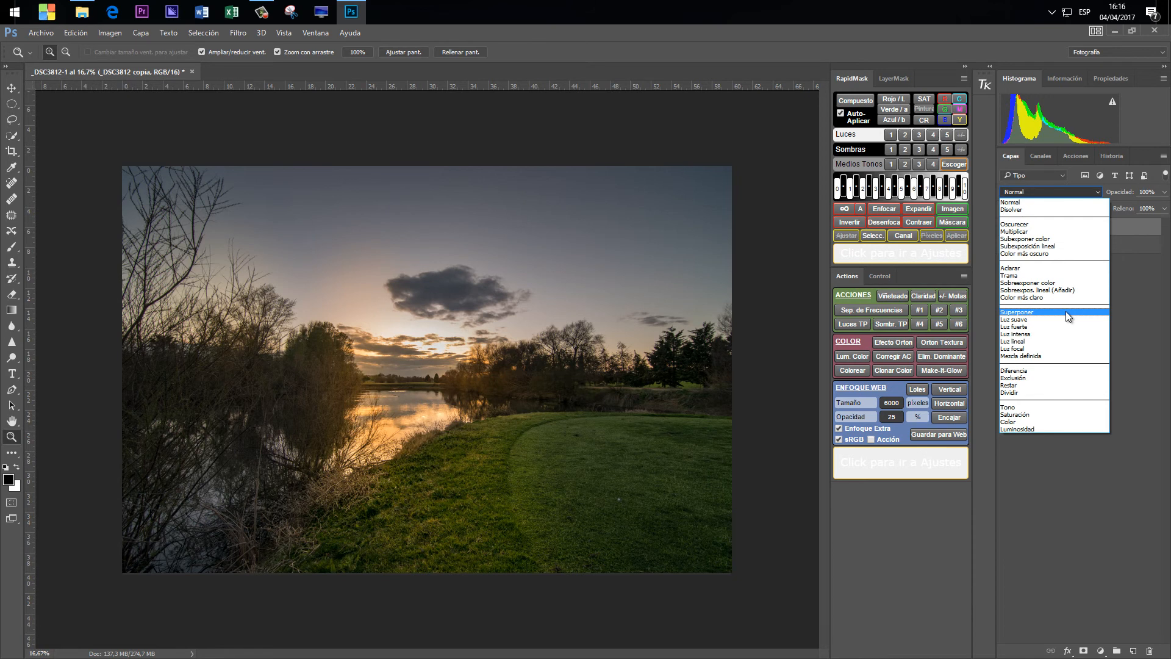
{"action": "left_click", "coordinate": [1151, 298]}
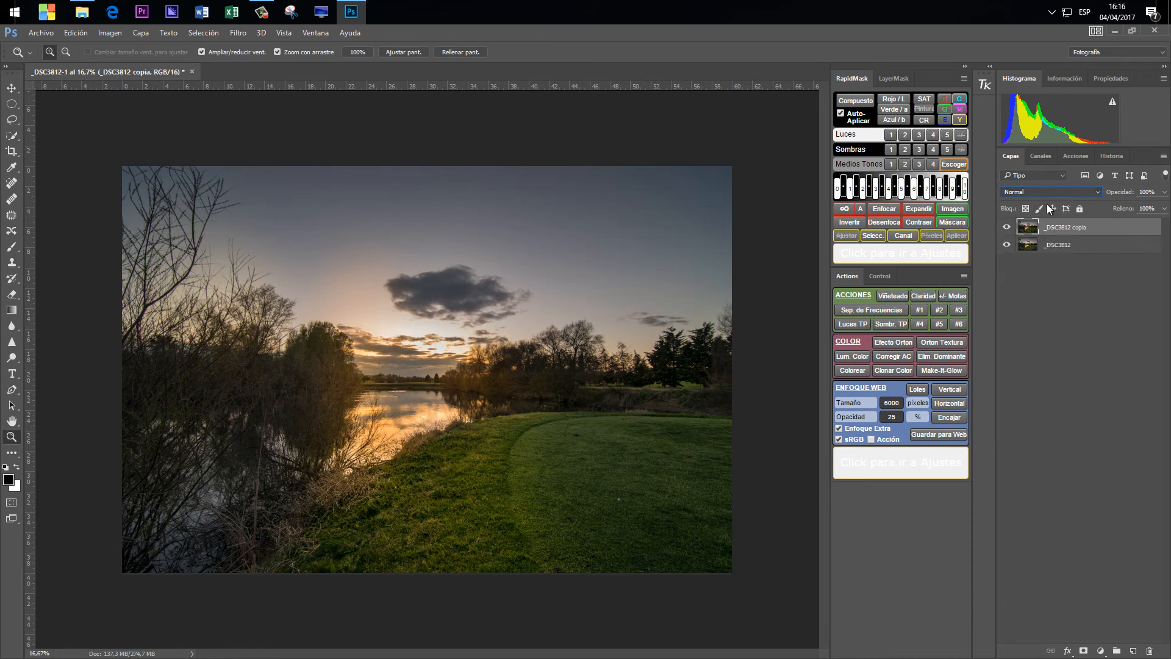
{"action": "left_click", "coordinate": [1027, 192]}
{"action": "left_click", "coordinate": [1021, 232]}
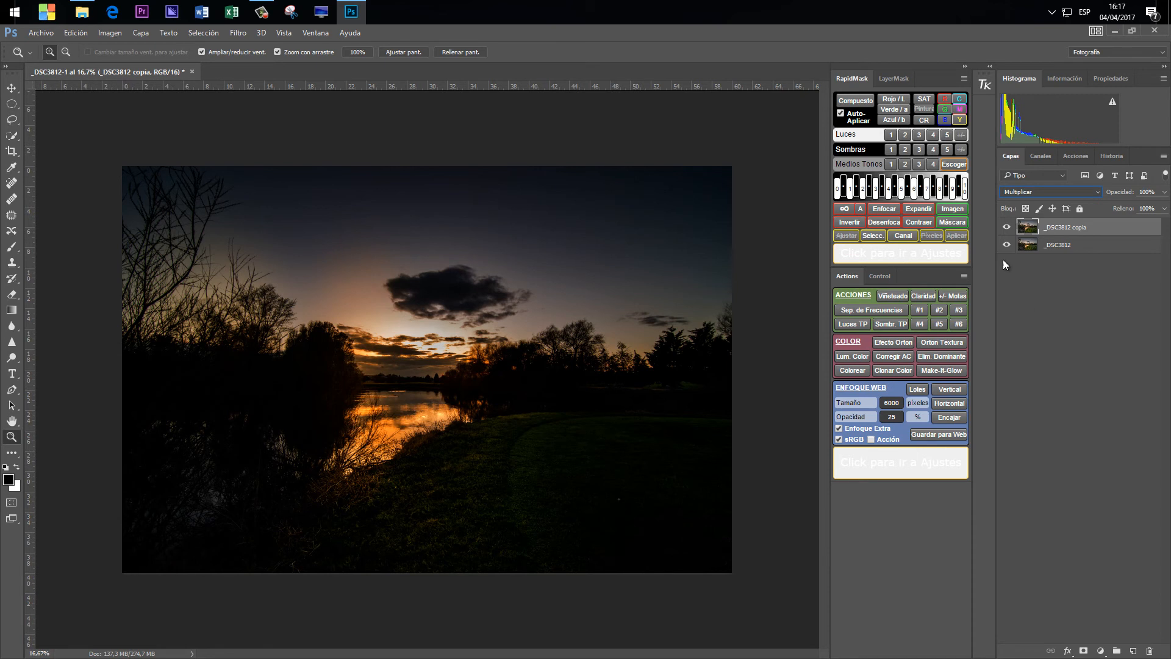
{"action": "left_click", "coordinate": [1007, 227]}
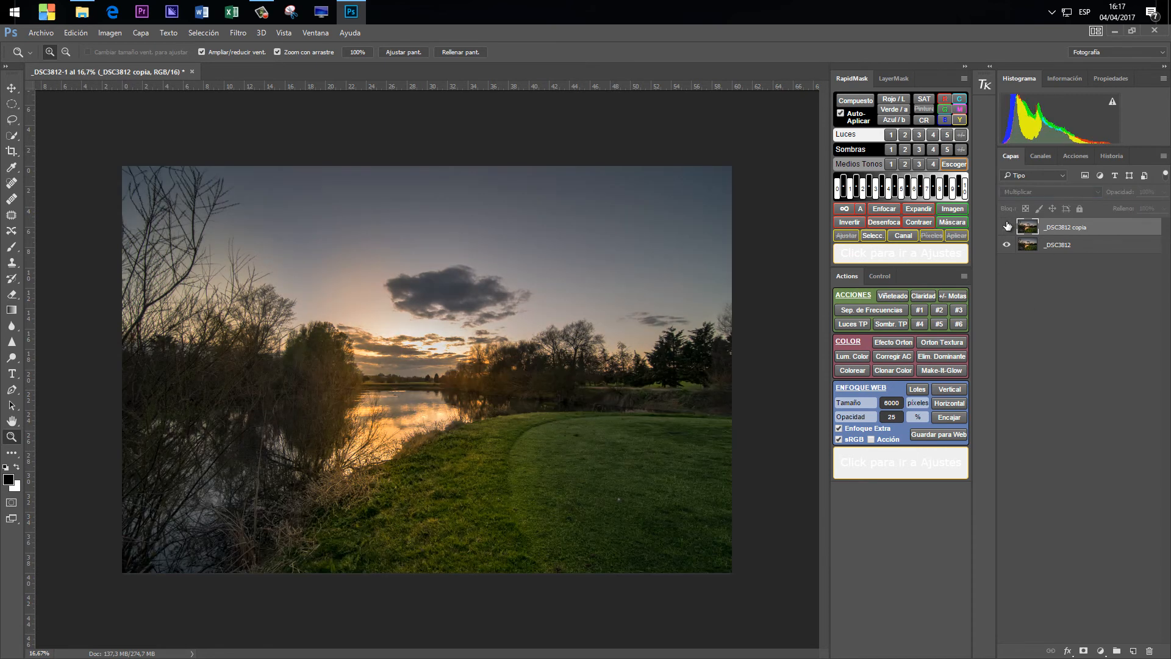
{"action": "left_click", "coordinate": [1006, 227]}
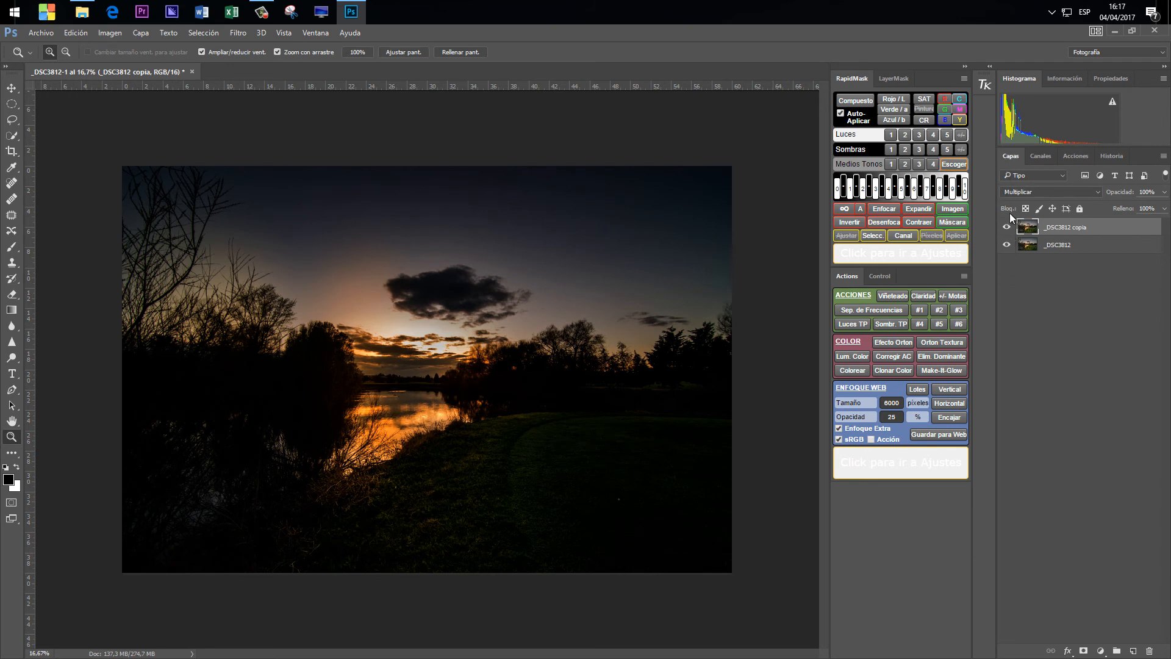
- Try the Oscurecer blend mode and the Trama blend mode on the copied layer
{"action": "left_click", "coordinate": [1021, 191]}
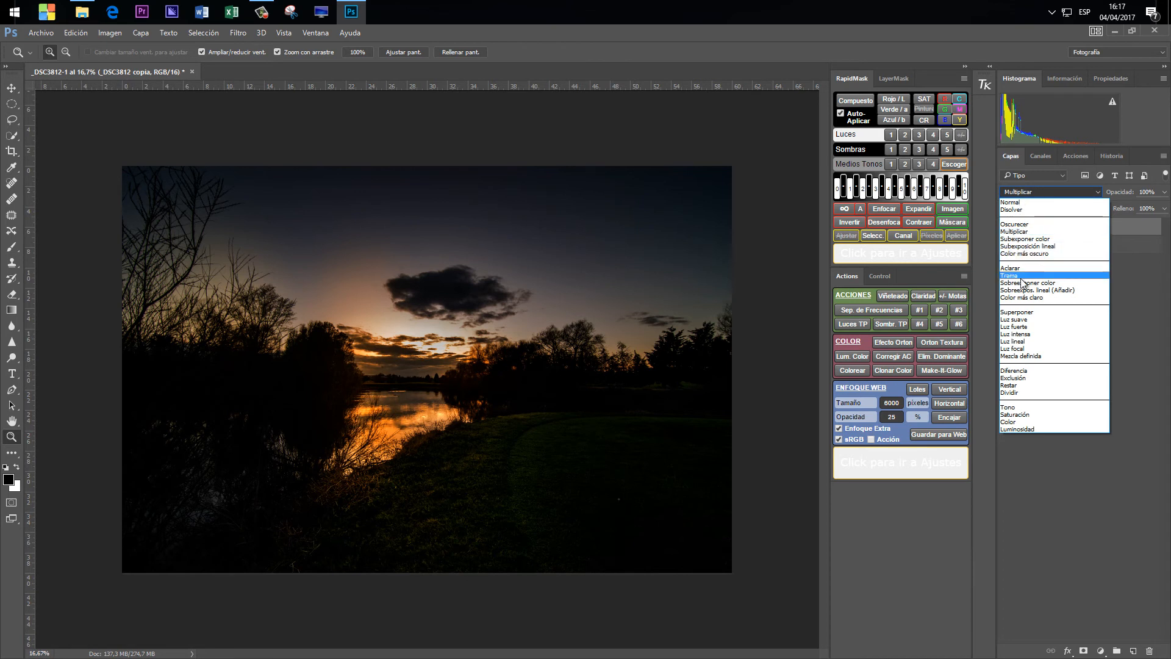
{"action": "left_click", "coordinate": [1022, 224]}
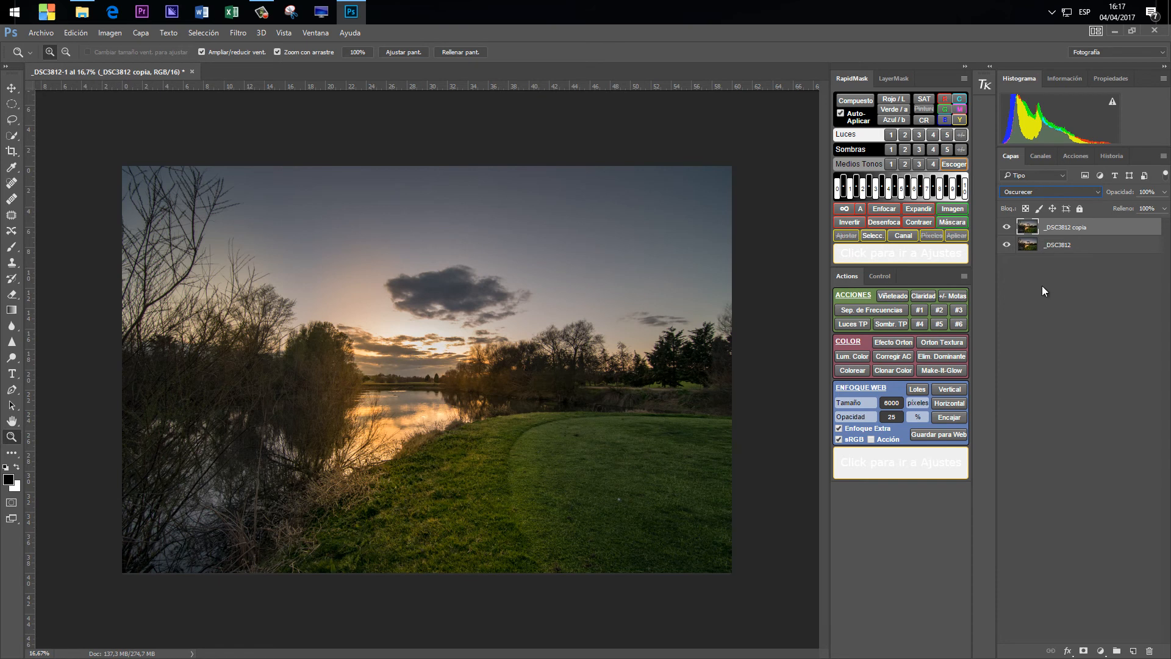
{"action": "left_click", "coordinate": [1030, 193]}
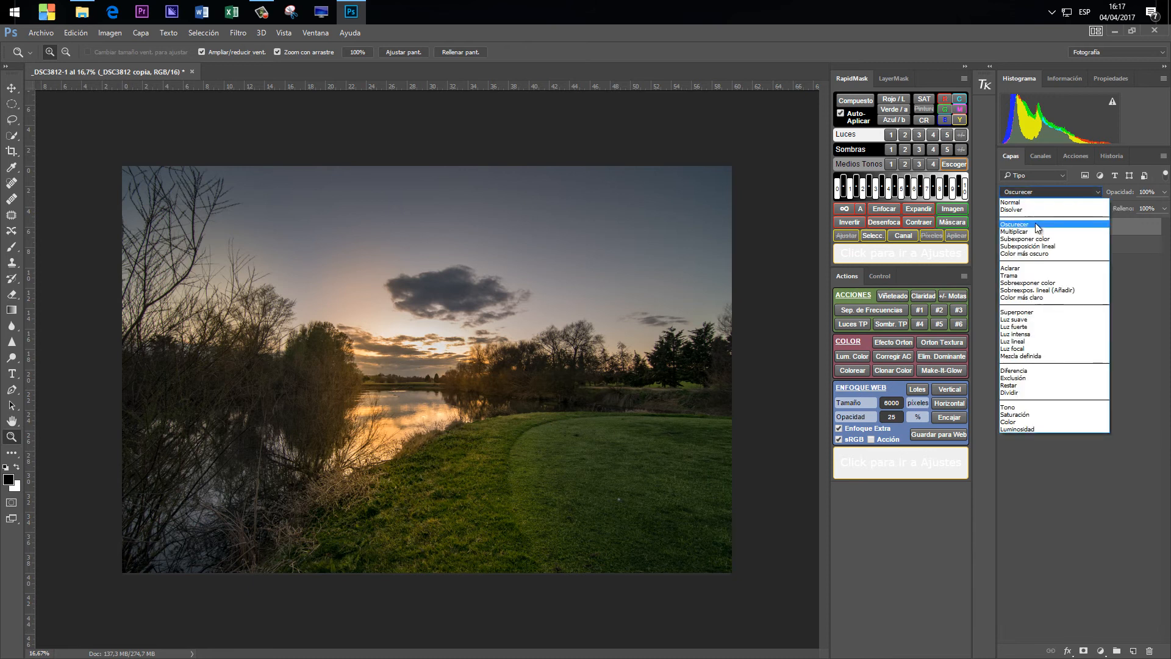
{"action": "left_click", "coordinate": [1031, 276]}
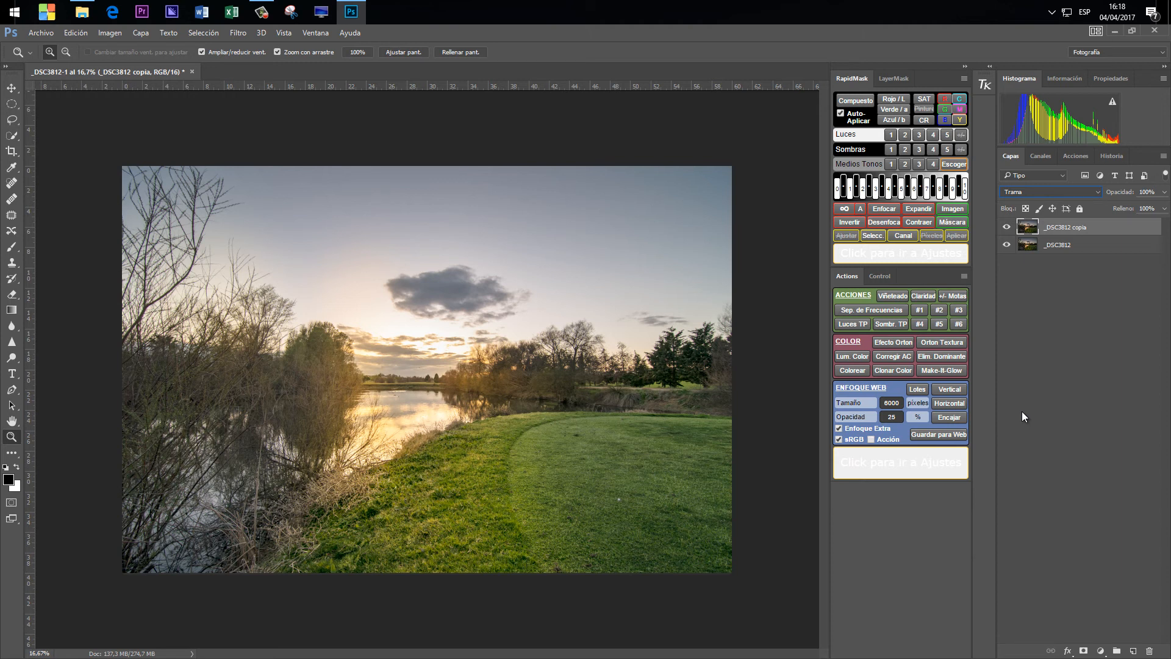
- Return the copied layer to Normal by way of Disolver, and set its blend mode to Multiplicar again
{"action": "left_click", "coordinate": [1063, 192]}
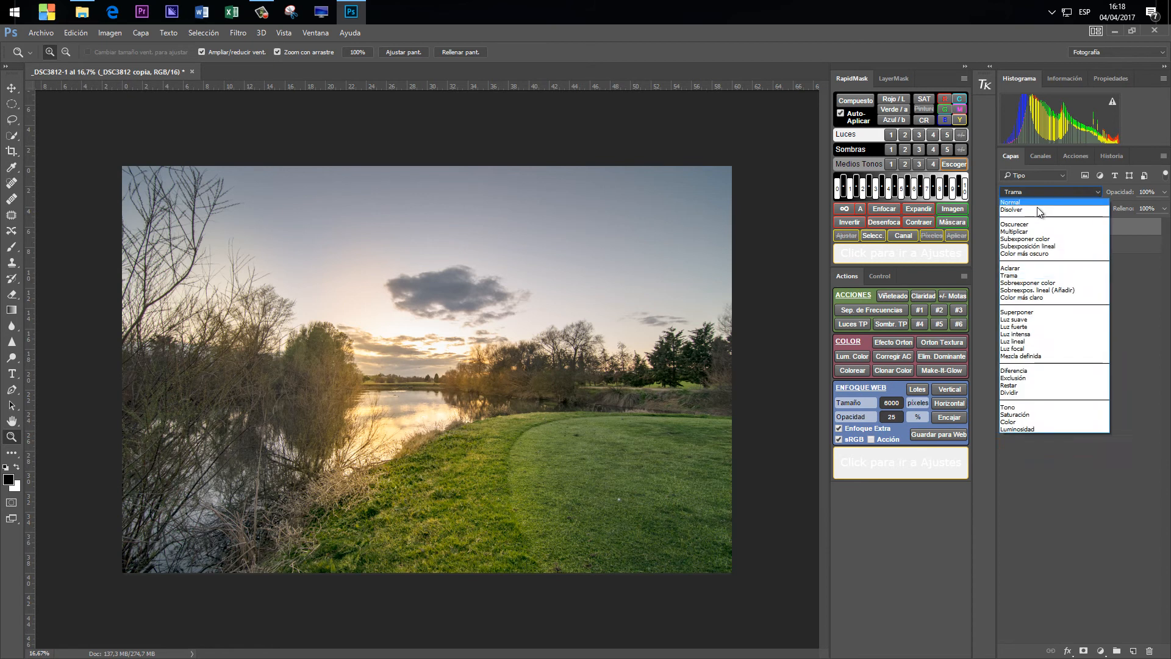
{"action": "left_click", "coordinate": [1038, 209]}
{"action": "left_click", "coordinate": [1034, 192]}
{"action": "left_click", "coordinate": [1029, 203]}
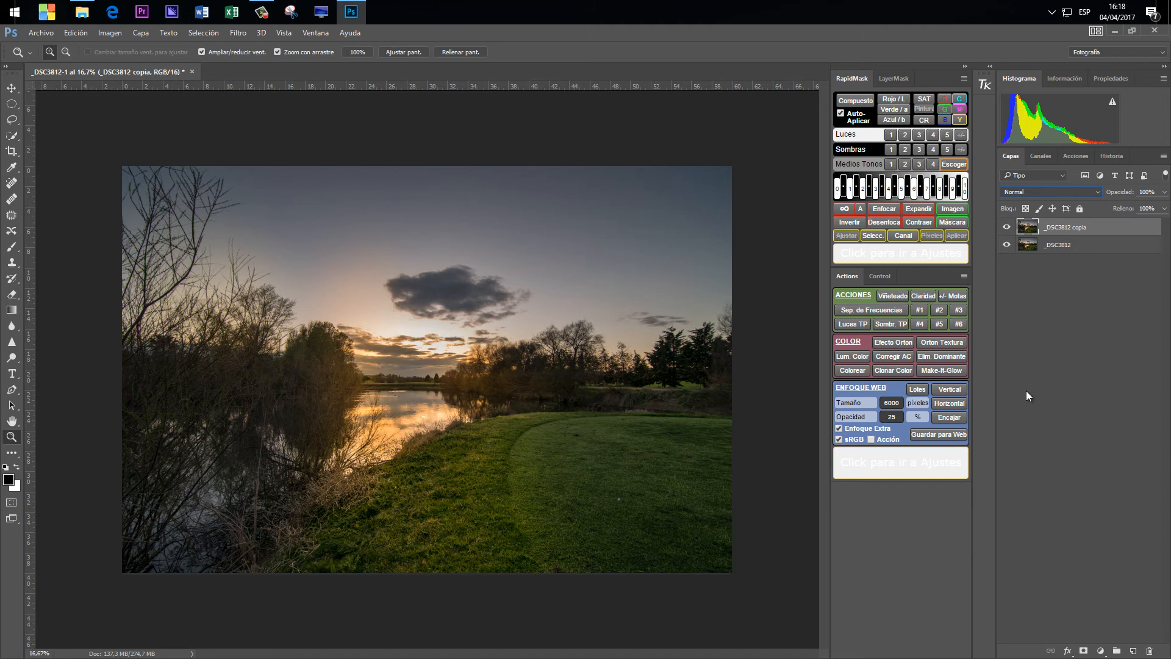
{"action": "left_click", "coordinate": [1033, 192]}
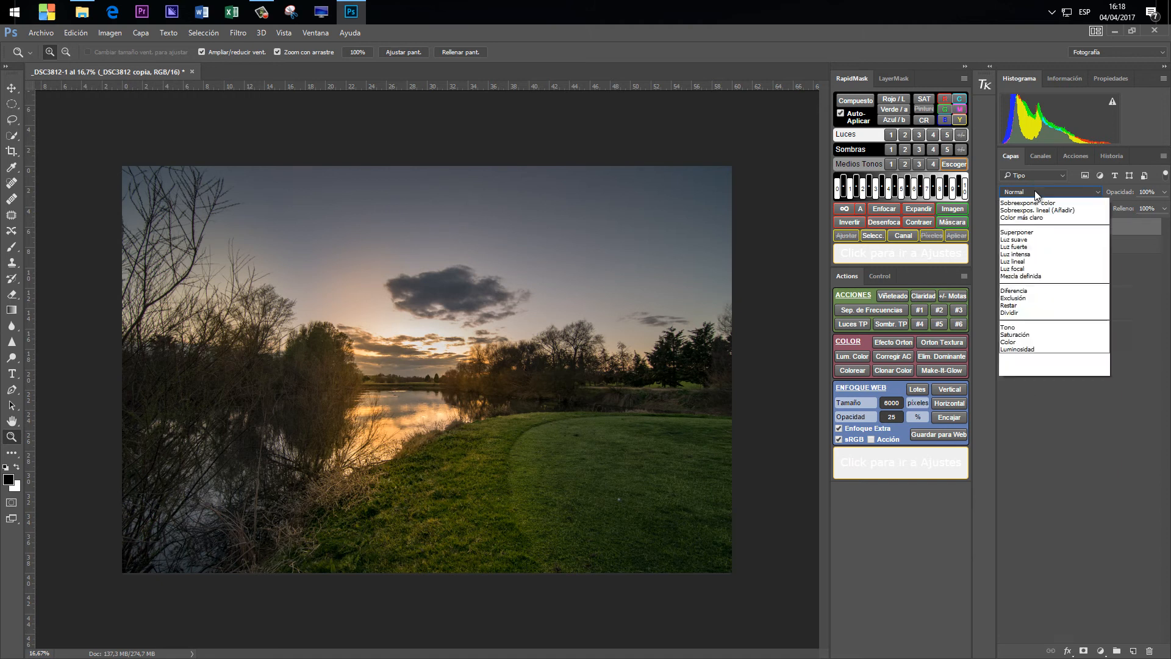
{"action": "left_click", "coordinate": [1031, 223]}
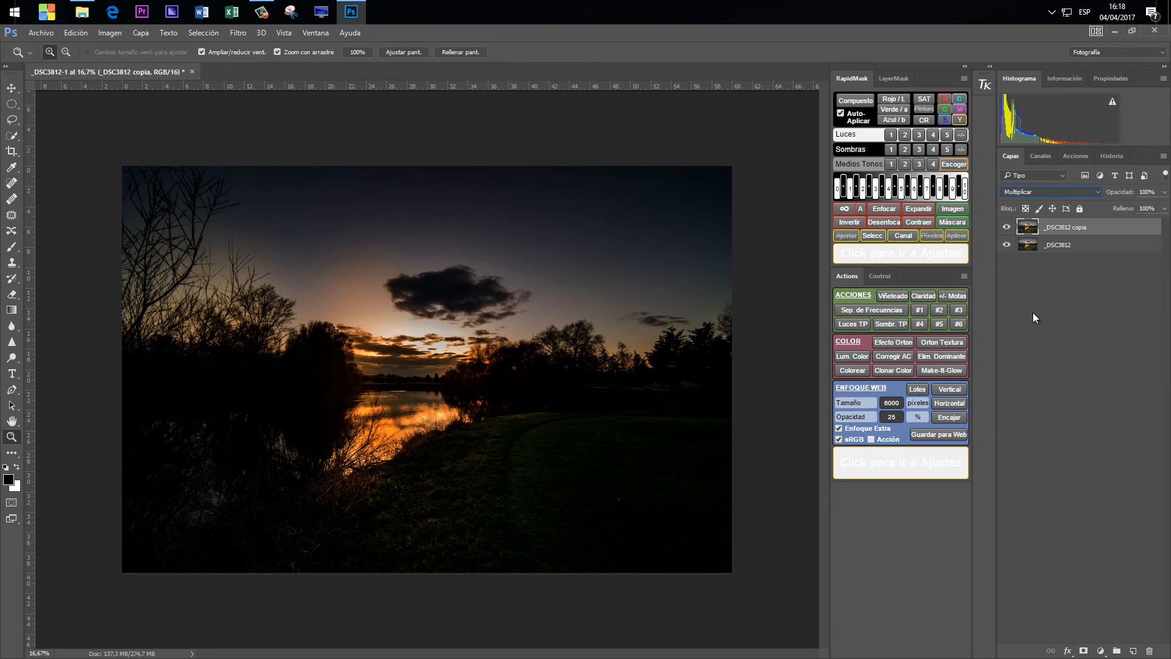
- Revert the document history to the Rasterizar capa state, undoing the layer duplication and blend mode changes, and display the layers
{"action": "left_click", "coordinate": [1108, 156]}
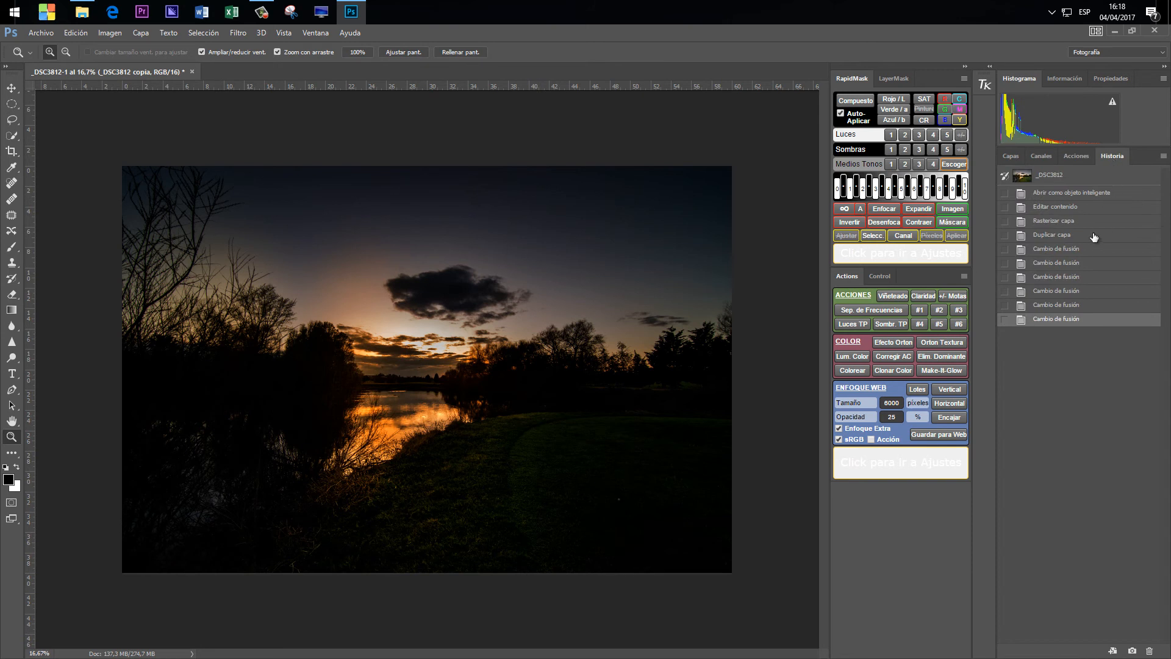
{"action": "left_click", "coordinate": [1066, 194]}
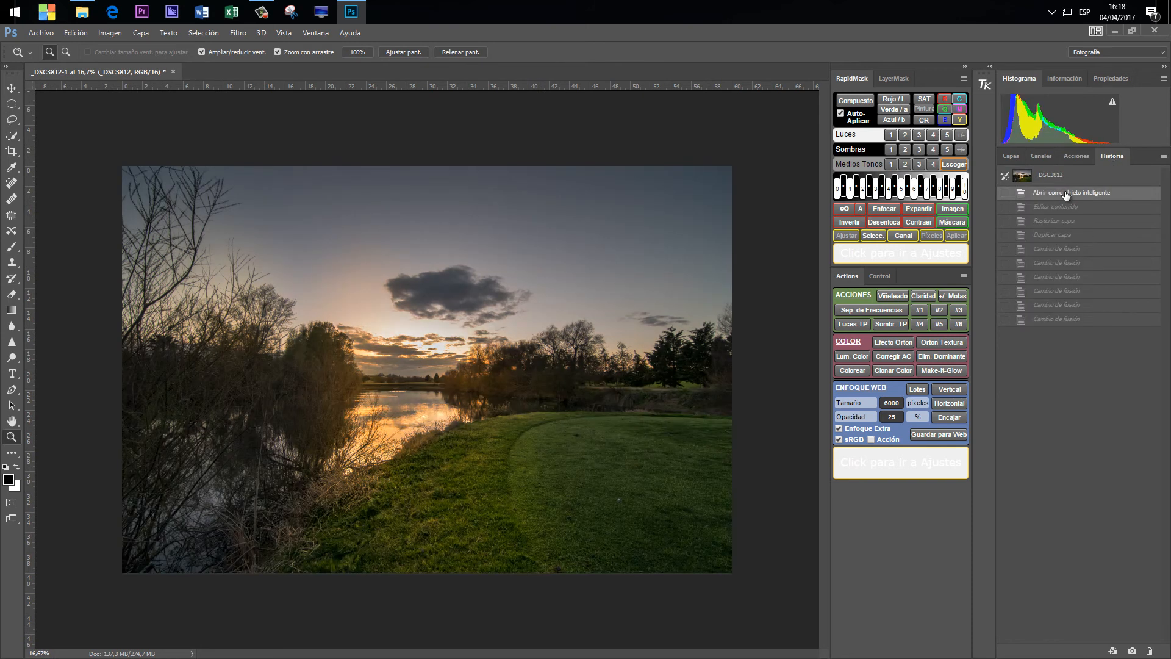
{"action": "left_click", "coordinate": [1052, 208]}
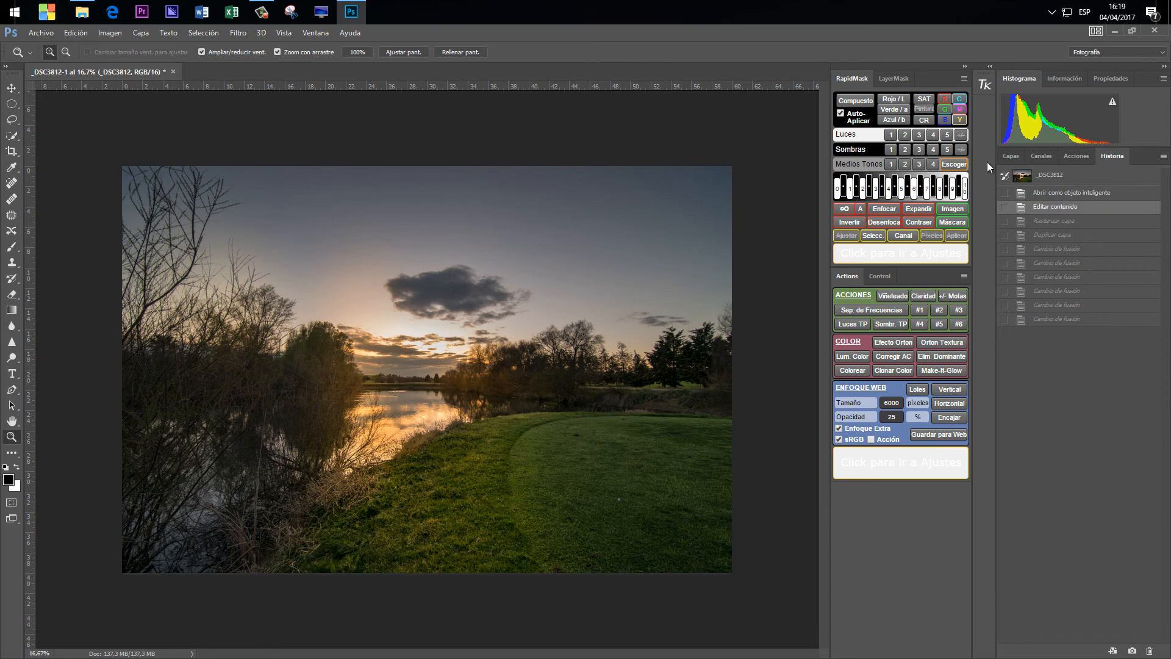
{"action": "left_click", "coordinate": [1010, 156]}
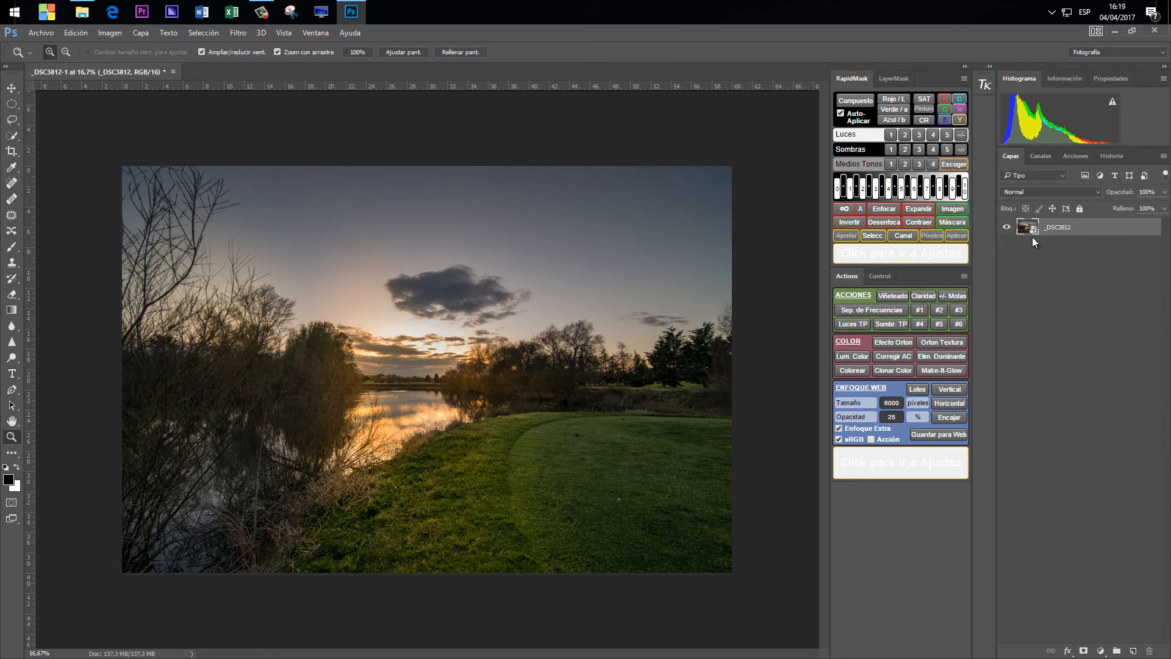
{"action": "left_click", "coordinate": [1112, 157]}
{"action": "left_click", "coordinate": [1068, 222]}
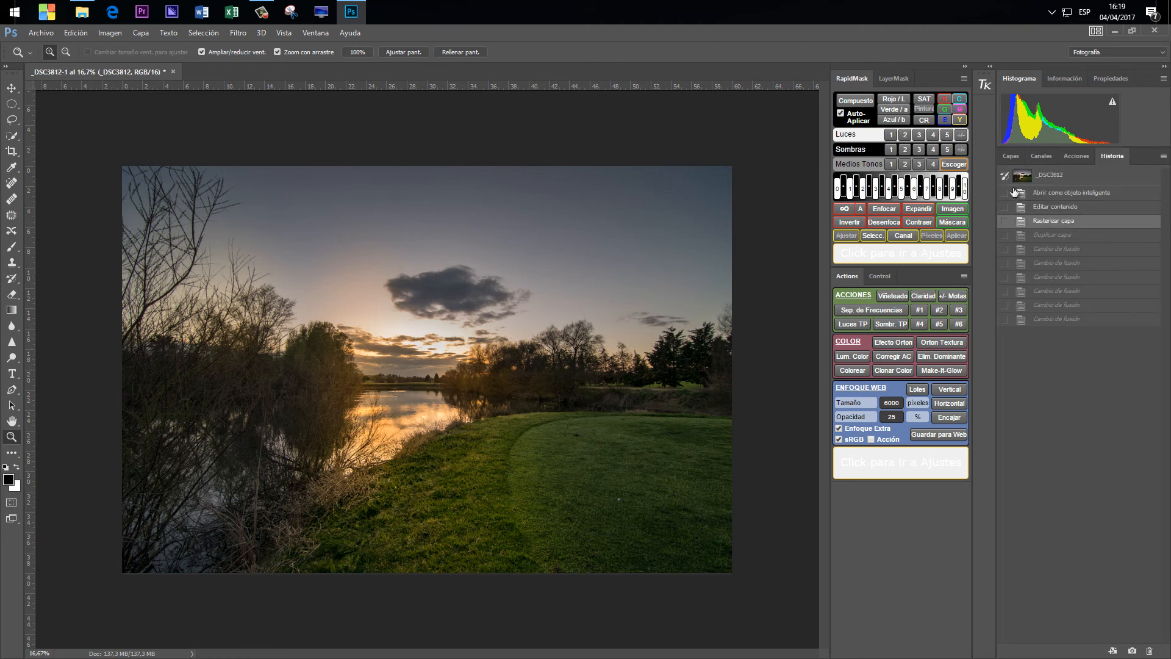
{"action": "left_click", "coordinate": [1011, 156]}
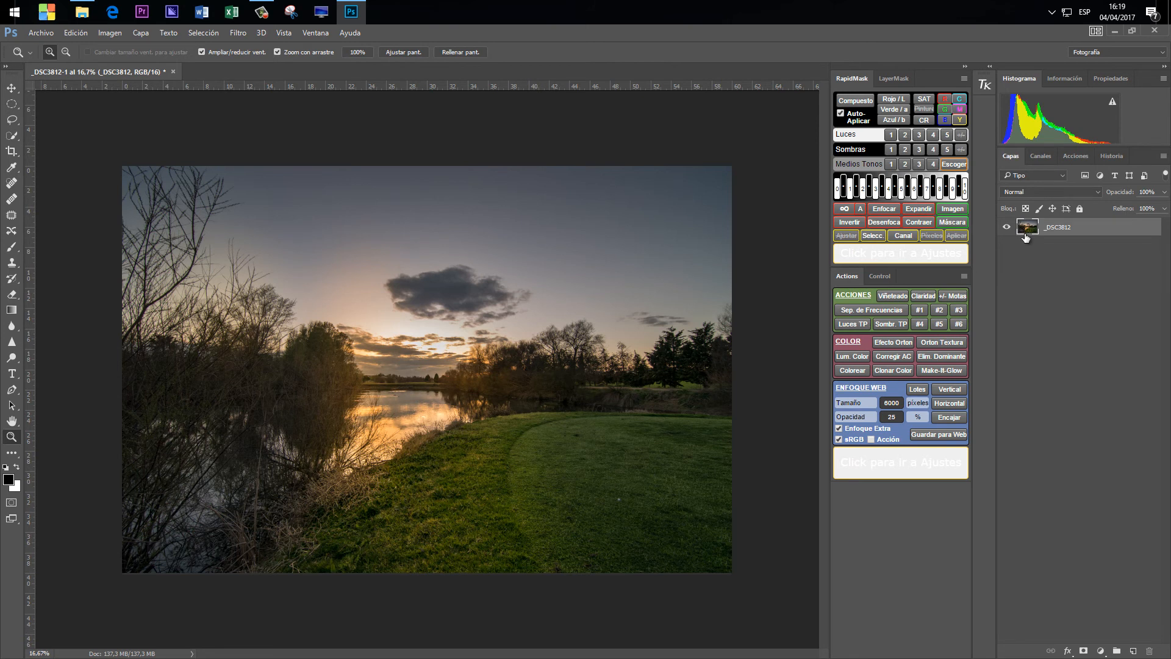
- Duplicate the _DSC3812 layer within the same document, naming it _DSC3812 copia
{"action": "right_click", "coordinate": [1089, 232]}
{"action": "left_click", "coordinate": [1120, 251]}
{"action": "right_click", "coordinate": [1073, 232]}
{"action": "left_click", "coordinate": [939, 156]}
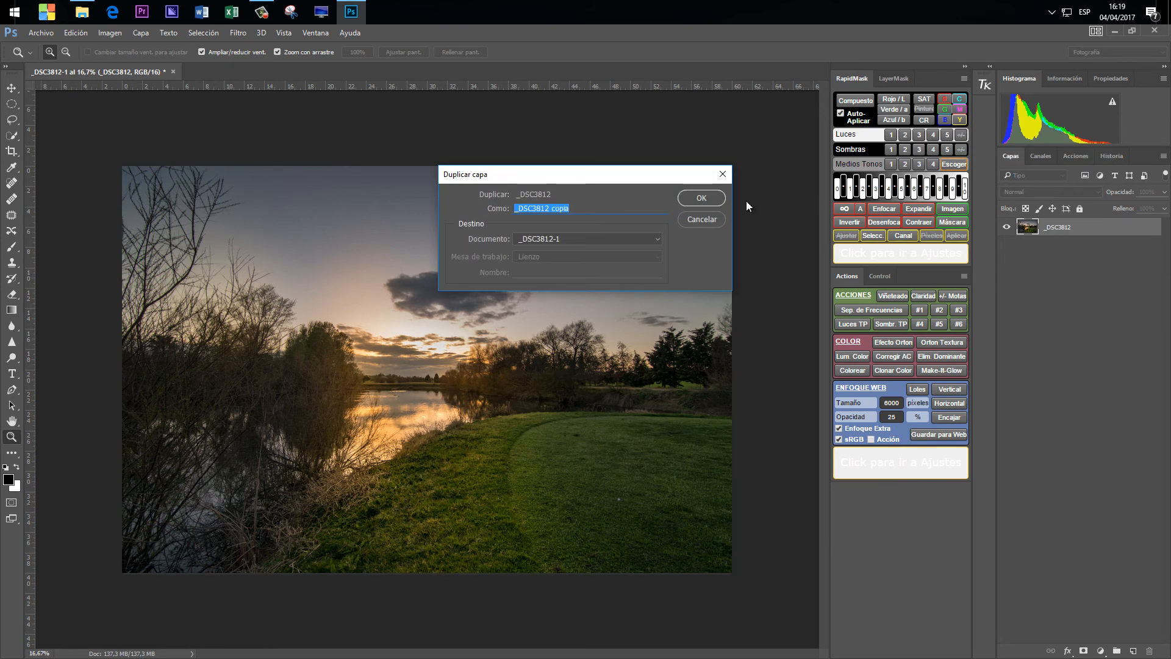
{"action": "left_click", "coordinate": [722, 199]}
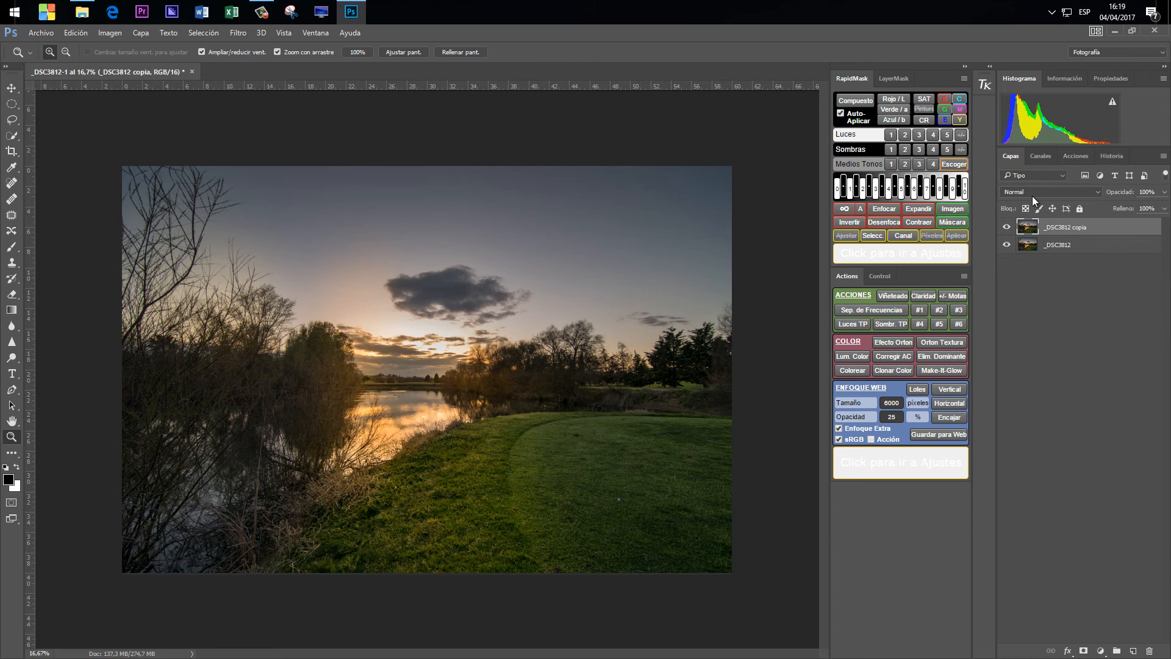
- Set the copied layer's blend mode to Multiplicar and lower its opacity to 43%
{"action": "left_click", "coordinate": [1032, 196]}
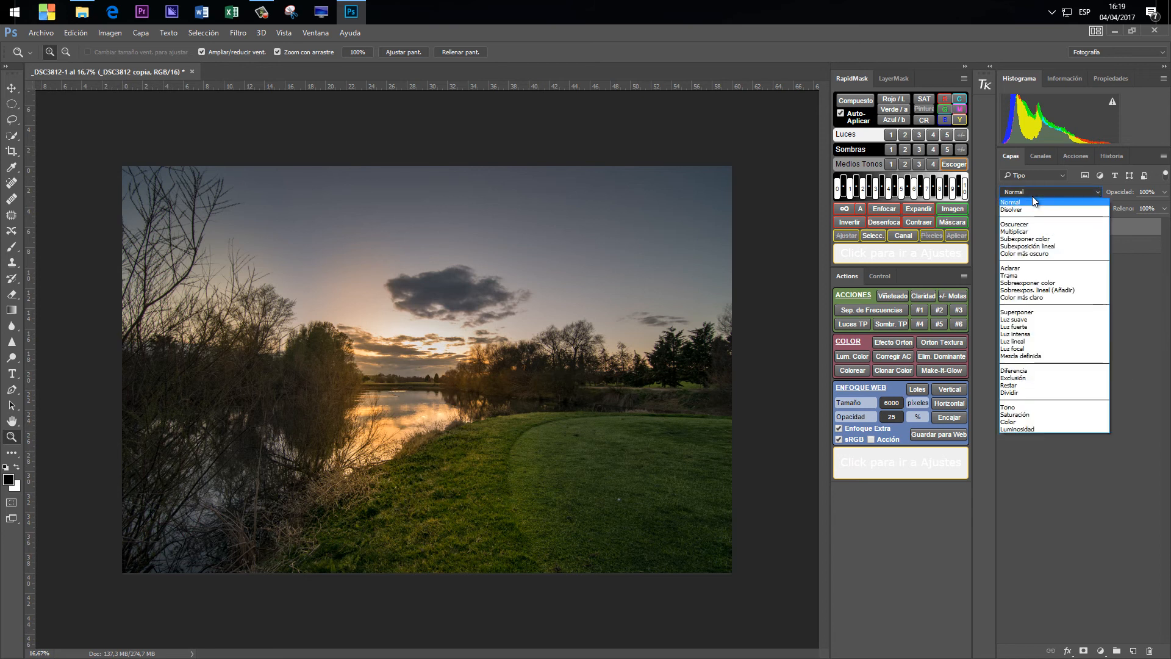
{"action": "left_click", "coordinate": [1059, 232]}
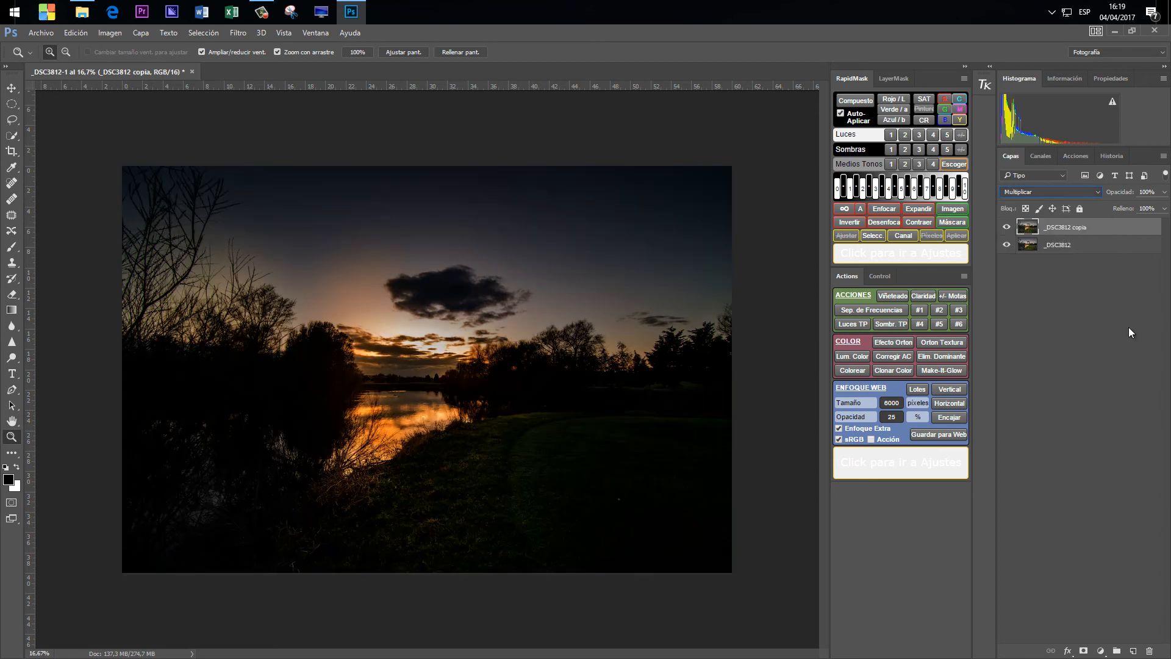
{"action": "left_click", "coordinate": [1164, 192]}
{"action": "left_click_drag", "start_coordinate": [1162, 207], "coordinate": [1130, 206]}
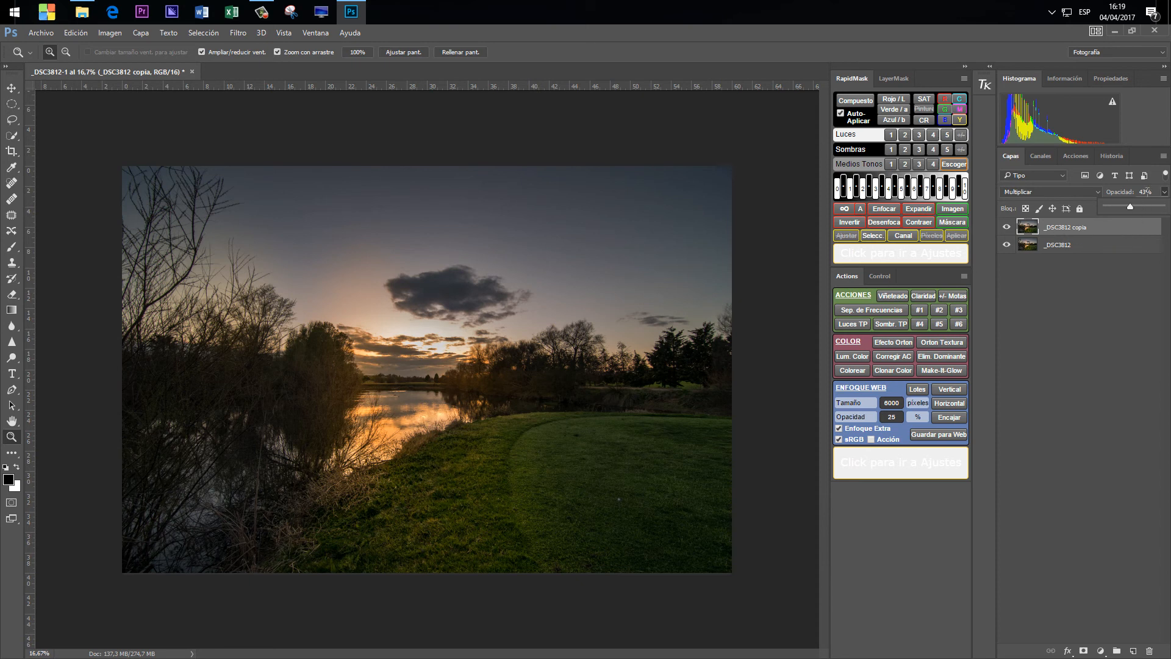
- Hide the original layer, raise the copied layer's opacity to 96%, and show the original layer again
{"action": "left_click", "coordinate": [1007, 245]}
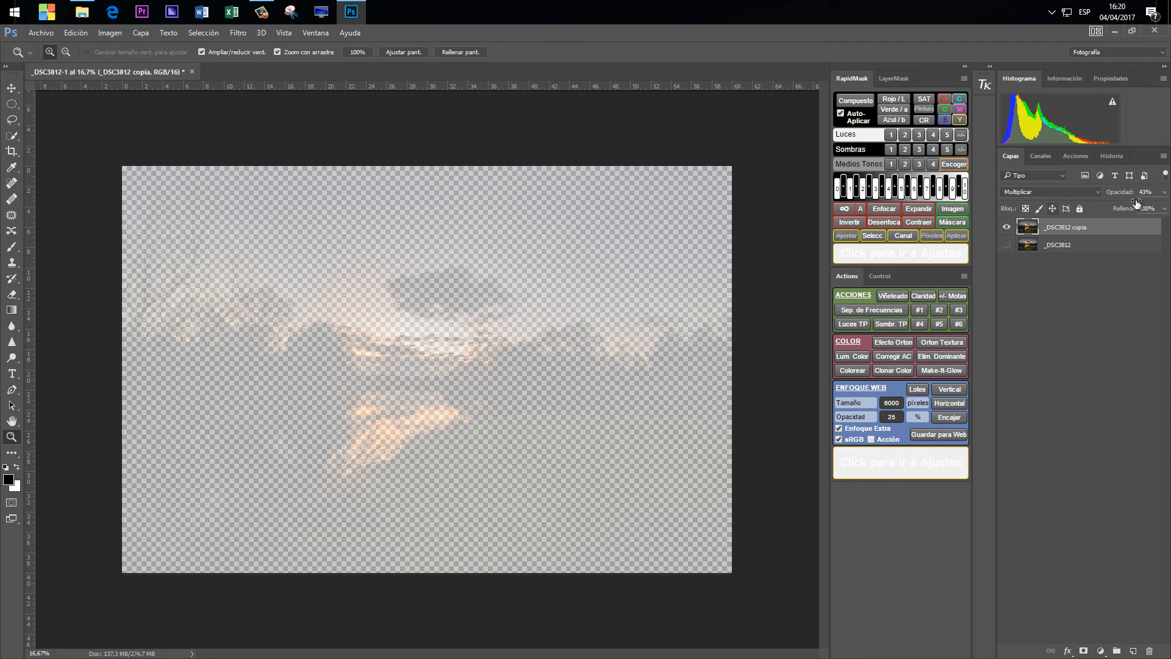
{"action": "left_click", "coordinate": [1165, 191]}
{"action": "left_click_drag", "start_coordinate": [1130, 205], "coordinate": [1165, 211]}
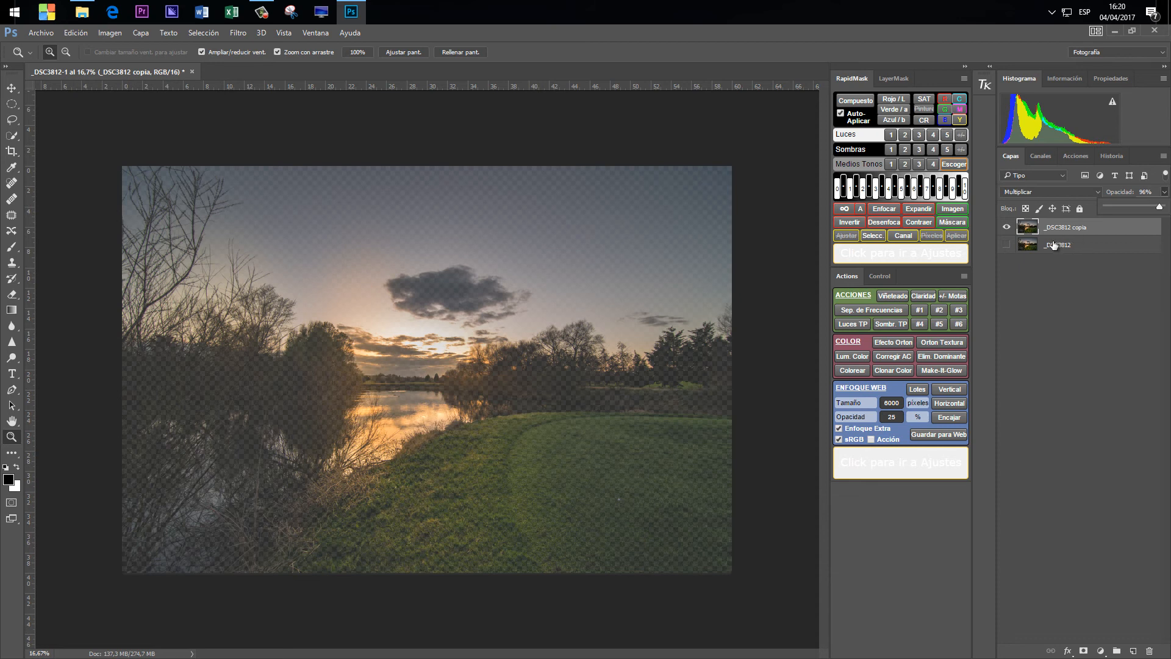
{"action": "left_click", "coordinate": [1006, 245]}
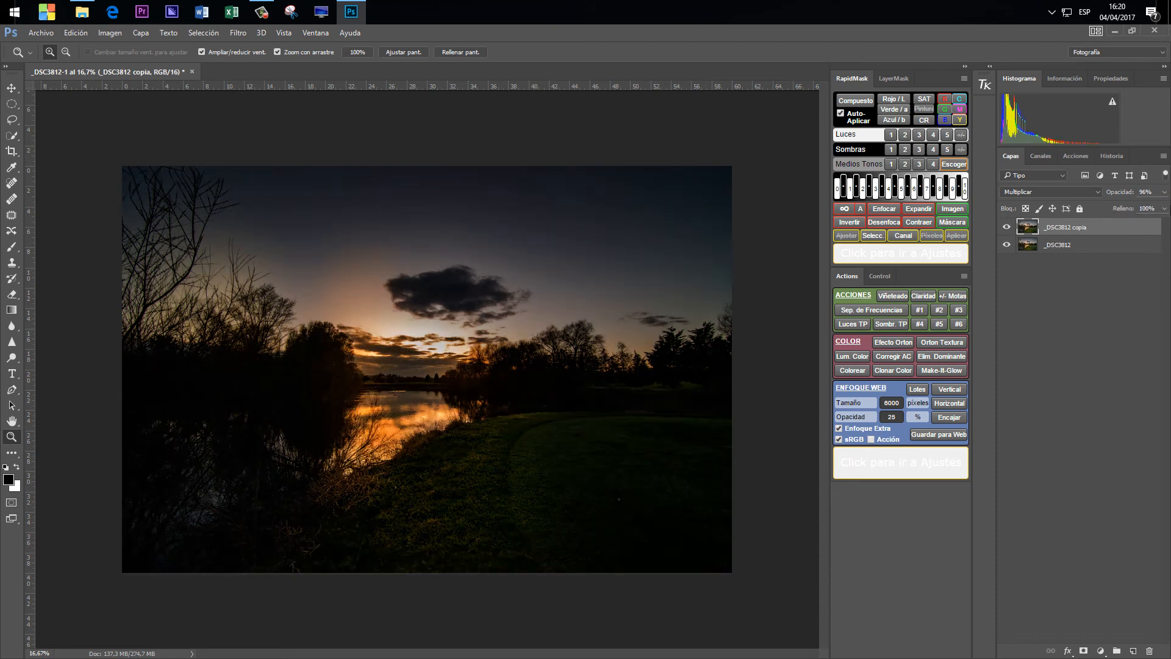
- Set the copied layer's opacity to 46% and compare the image with that layer hidden and shown
{"action": "left_click", "coordinate": [1164, 191]}
{"action": "left_click_drag", "start_coordinate": [1133, 204], "coordinate": [1125, 204]}
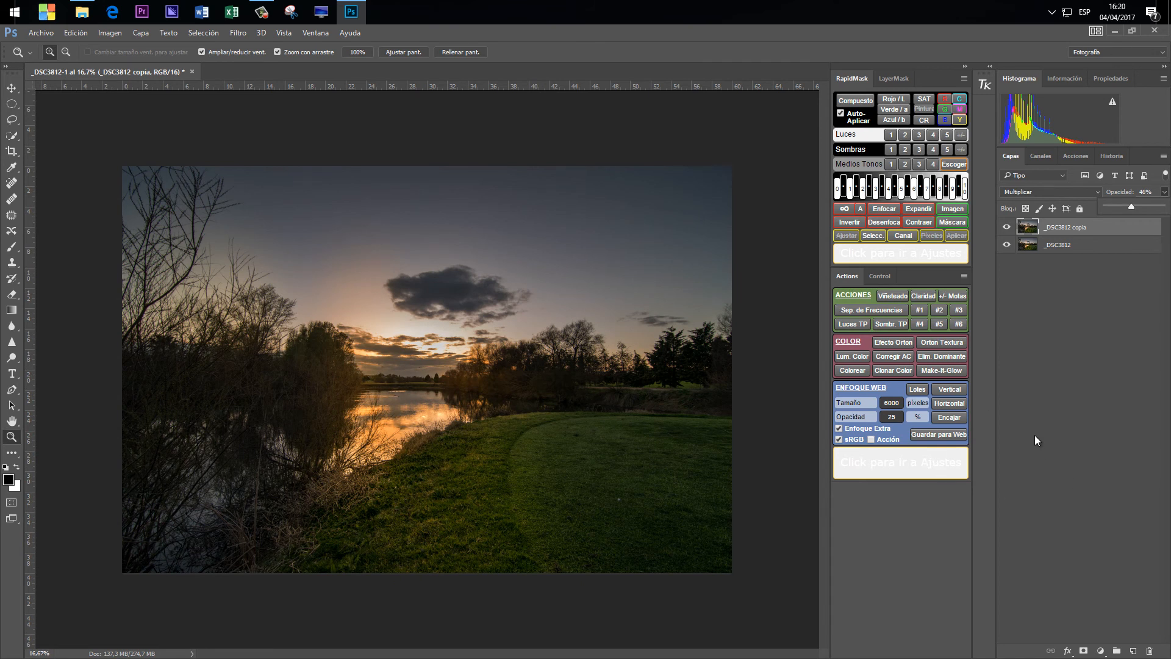
{"action": "left_click", "coordinate": [1006, 227]}
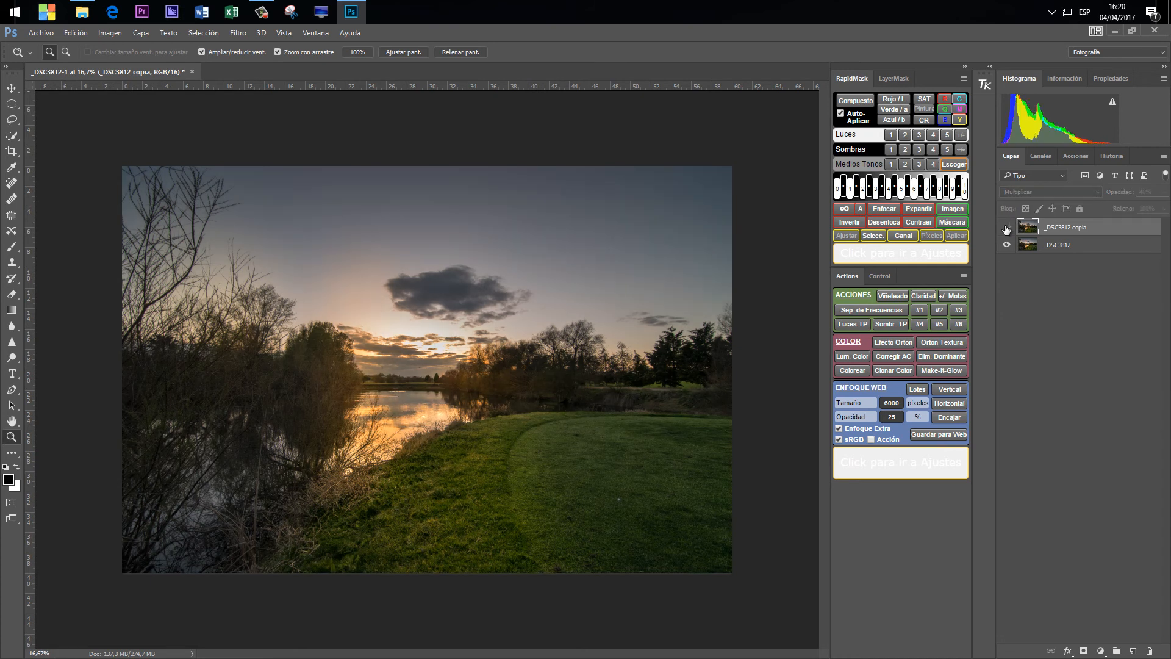
{"action": "left_click", "coordinate": [1006, 227]}
{"action": "left_click", "coordinate": [1006, 227]}
{"action": "left_click", "coordinate": [1006, 228]}
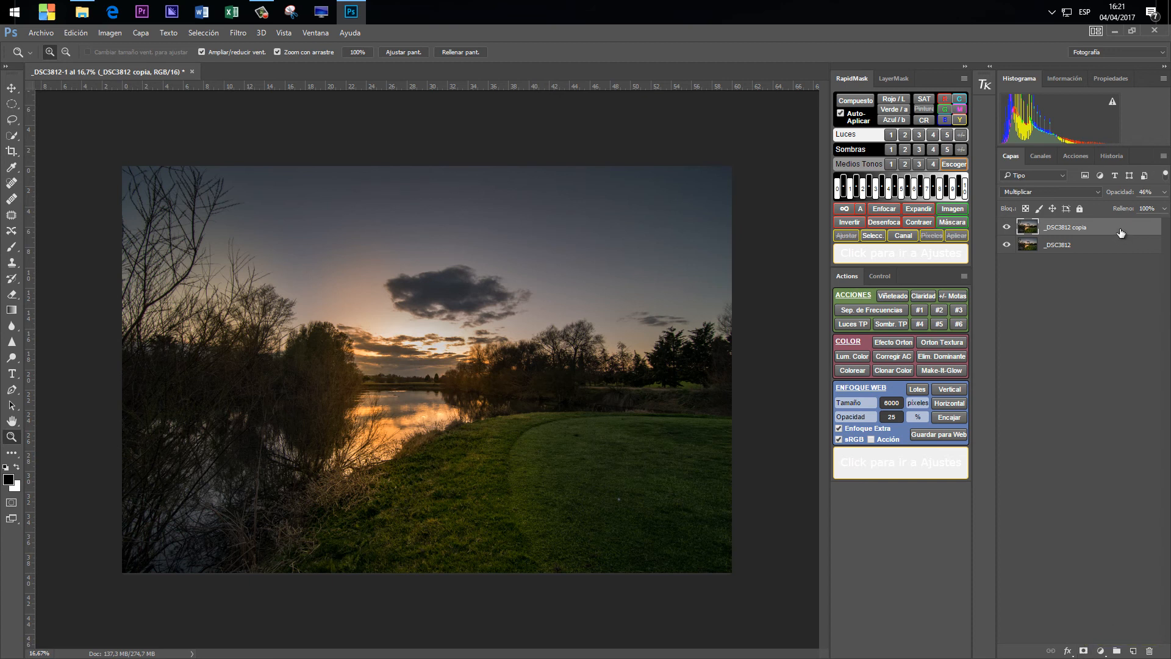
- Switch the copied layer's visibility off and on repeatedly to examine how it darkens the photo
{"action": "left_click", "coordinate": [1007, 226]}
{"action": "left_click", "coordinate": [1007, 226]}
{"action": "left_click", "coordinate": [1006, 227]}
{"action": "left_click", "coordinate": [1007, 227]}
{"action": "left_click", "coordinate": [1007, 226]}
{"action": "left_click", "coordinate": [1007, 227]}
{"action": "left_click", "coordinate": [1006, 227]}
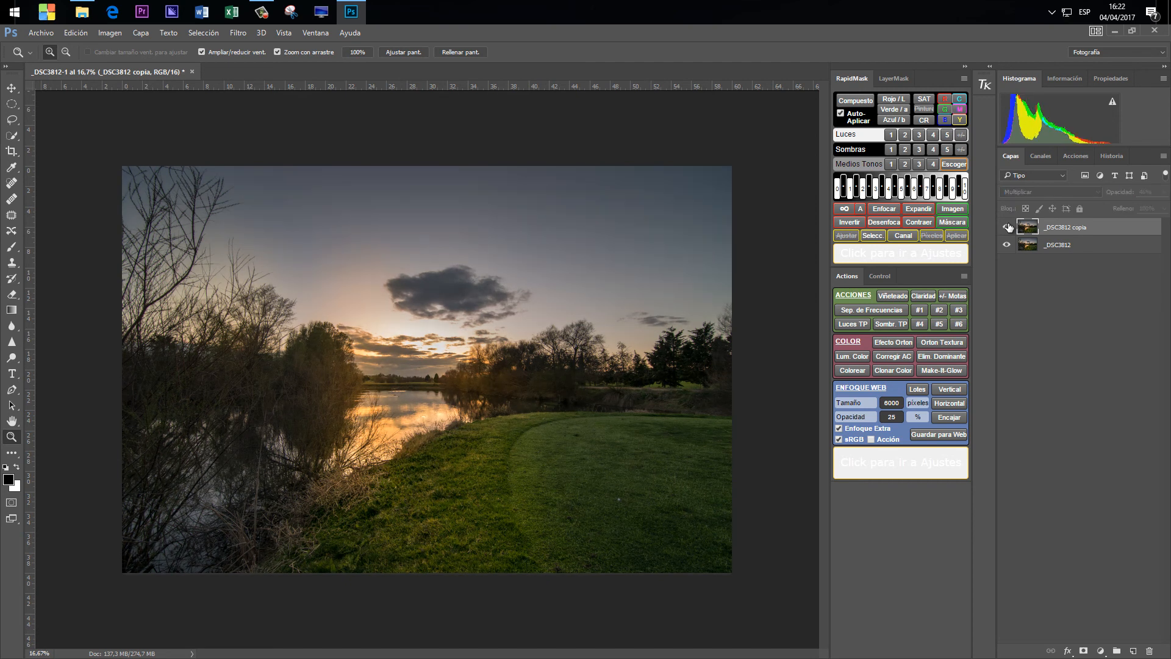
{"action": "left_click", "coordinate": [1006, 227]}
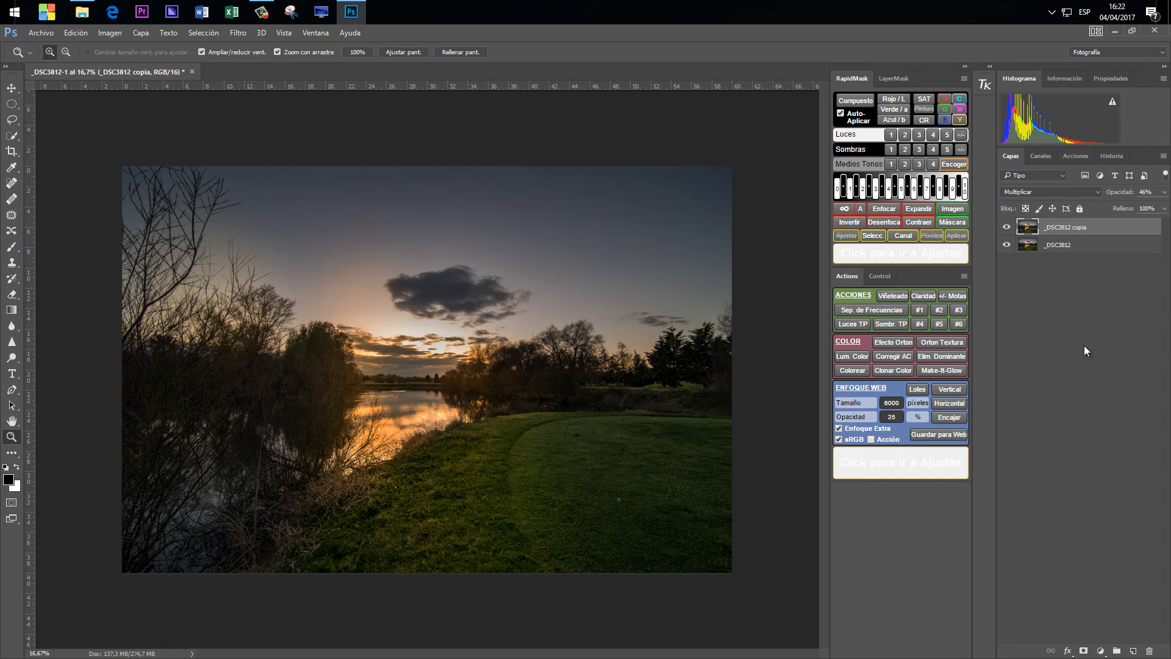
- Add a white layer mask to the copied layer, view the mask alone, and return to the normal image view
{"action": "left_click", "coordinate": [1083, 650]}
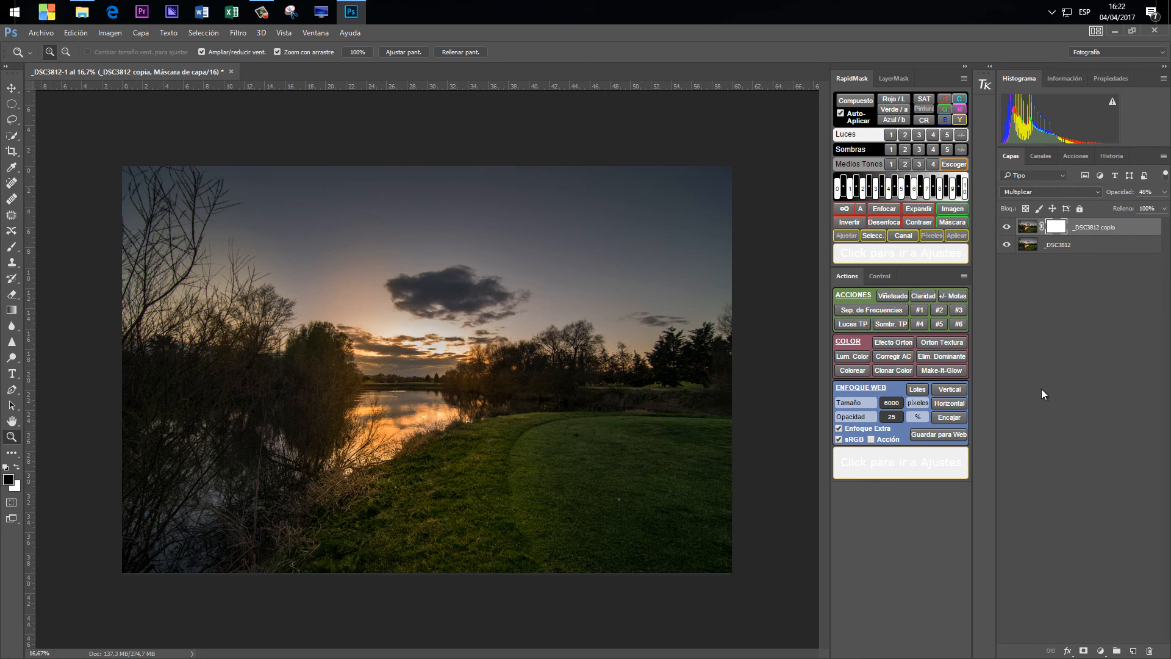
{"action": "left_click", "coordinate": [1060, 227], "text": "alt"}
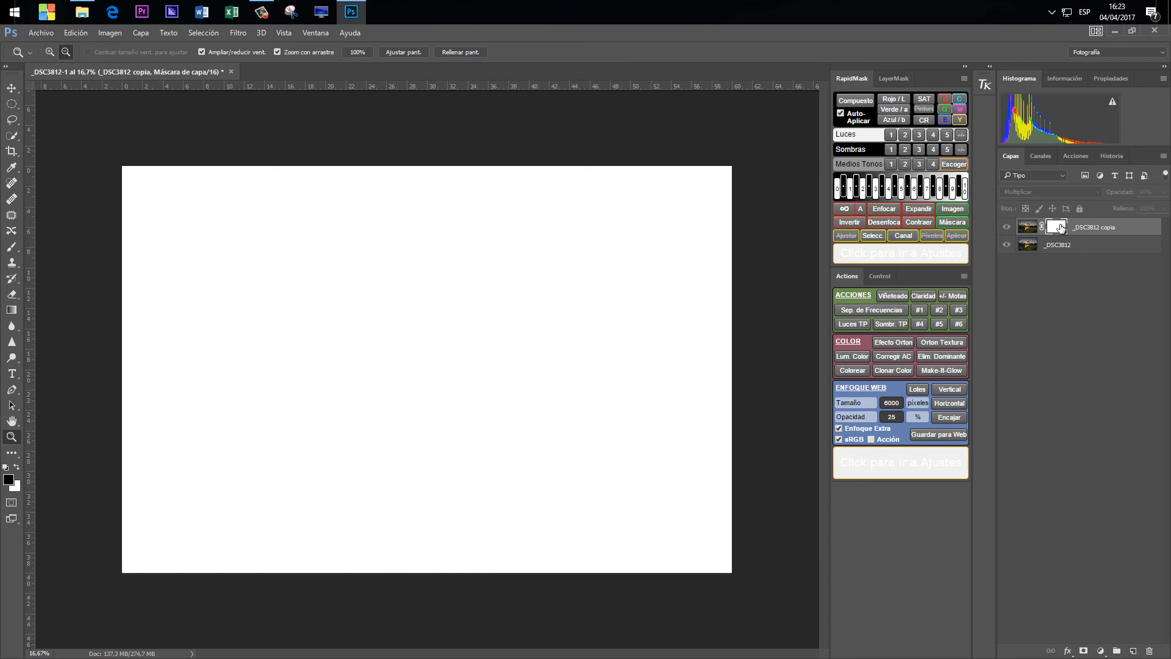
{"action": "key", "text": "alt"}
{"action": "left_click", "coordinate": [1006, 229]}
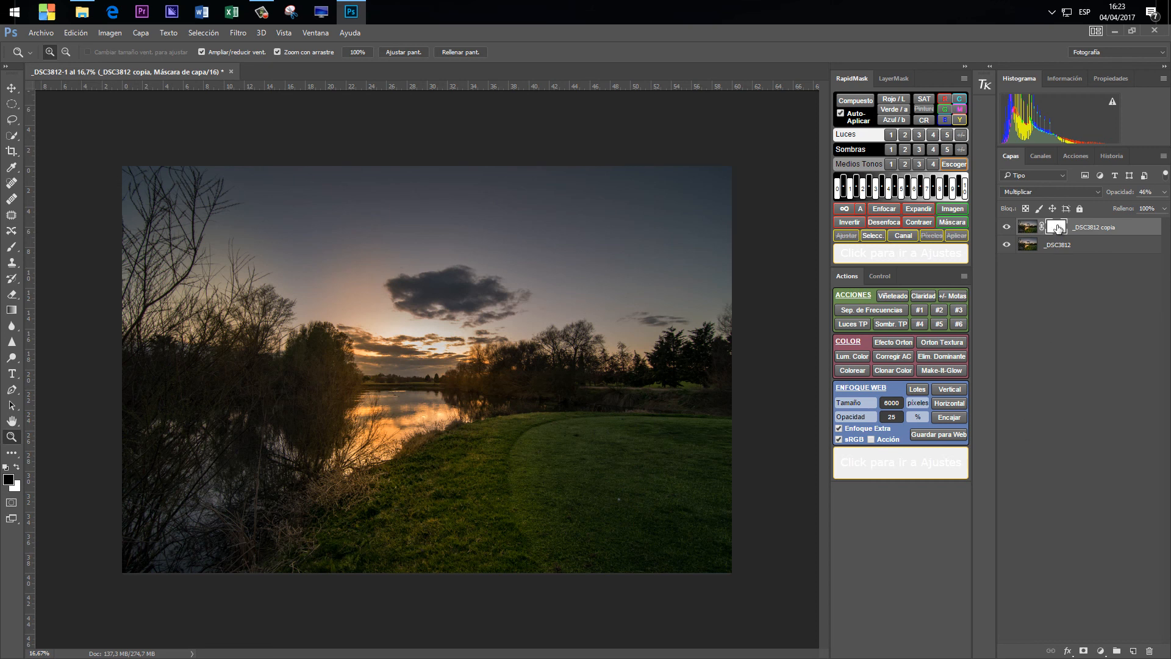
- Alternate the active target between the copied layer's image and its mask, leaving the mask active
{"action": "left_click", "coordinate": [1029, 229]}
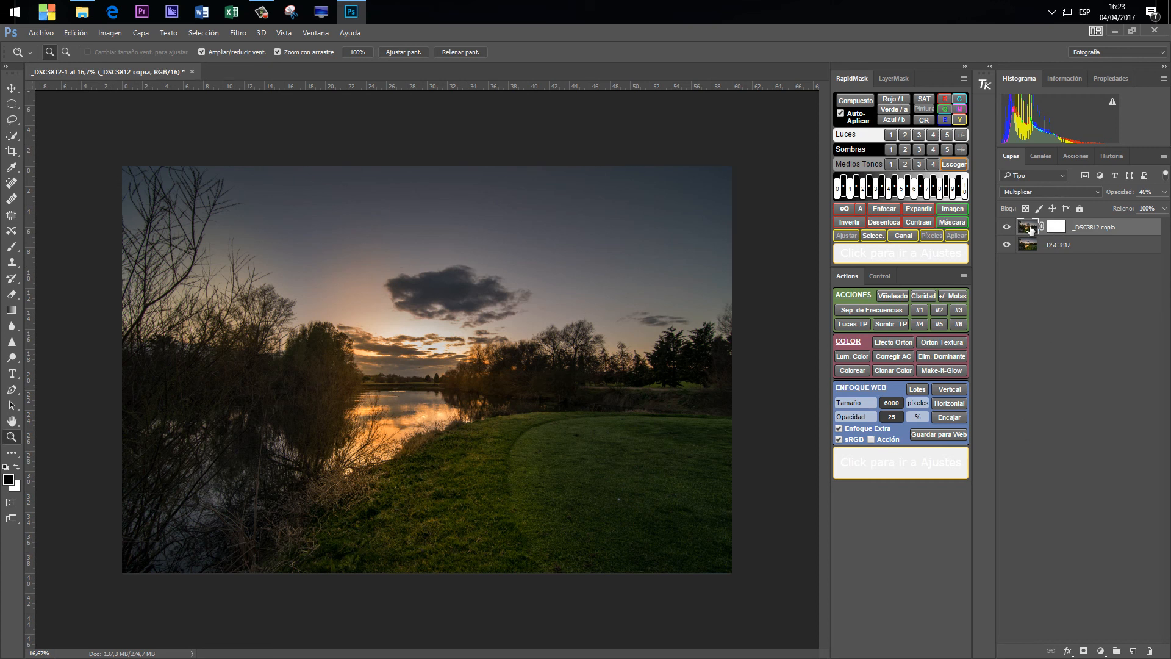
{"action": "left_click", "coordinate": [1057, 228]}
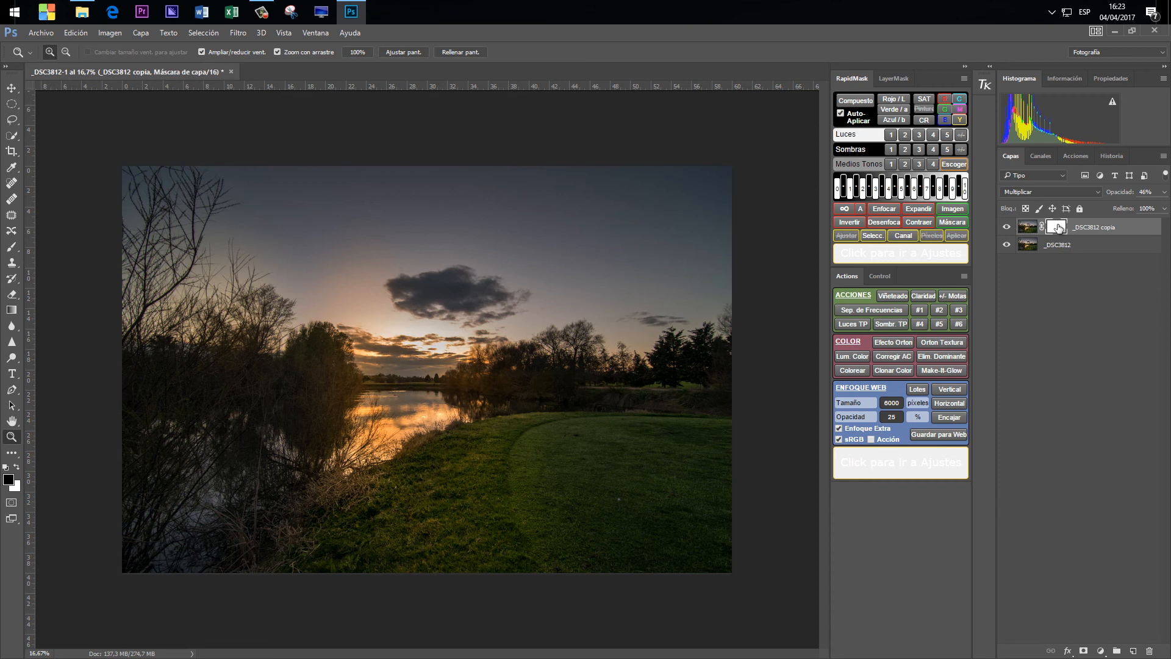
{"action": "key", "text": "alt"}
{"action": "left_click", "coordinate": [1058, 228], "text": "alt"}
{"action": "left_click", "coordinate": [1032, 229]}
{"action": "left_click", "coordinate": [1056, 227]}
{"action": "left_click", "coordinate": [1029, 228]}
{"action": "left_click", "coordinate": [1056, 227]}
- Hide and show the masked copy to compare the original photo with the darkened version
{"action": "left_click", "coordinate": [1006, 227]}
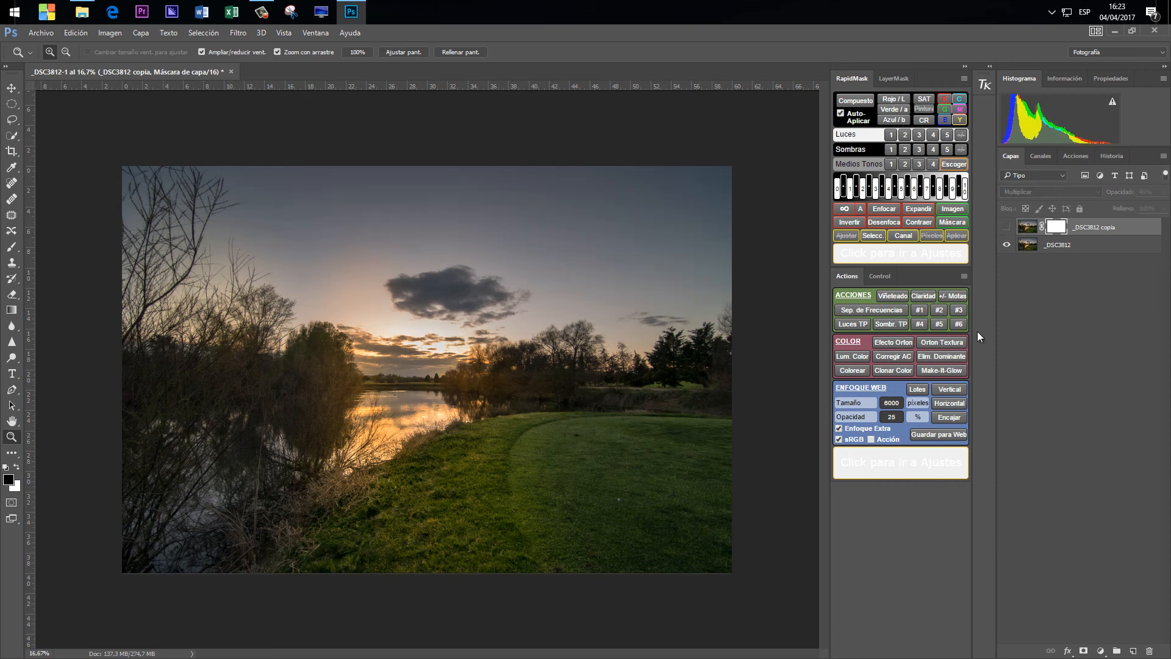
{"action": "left_click", "coordinate": [1006, 227]}
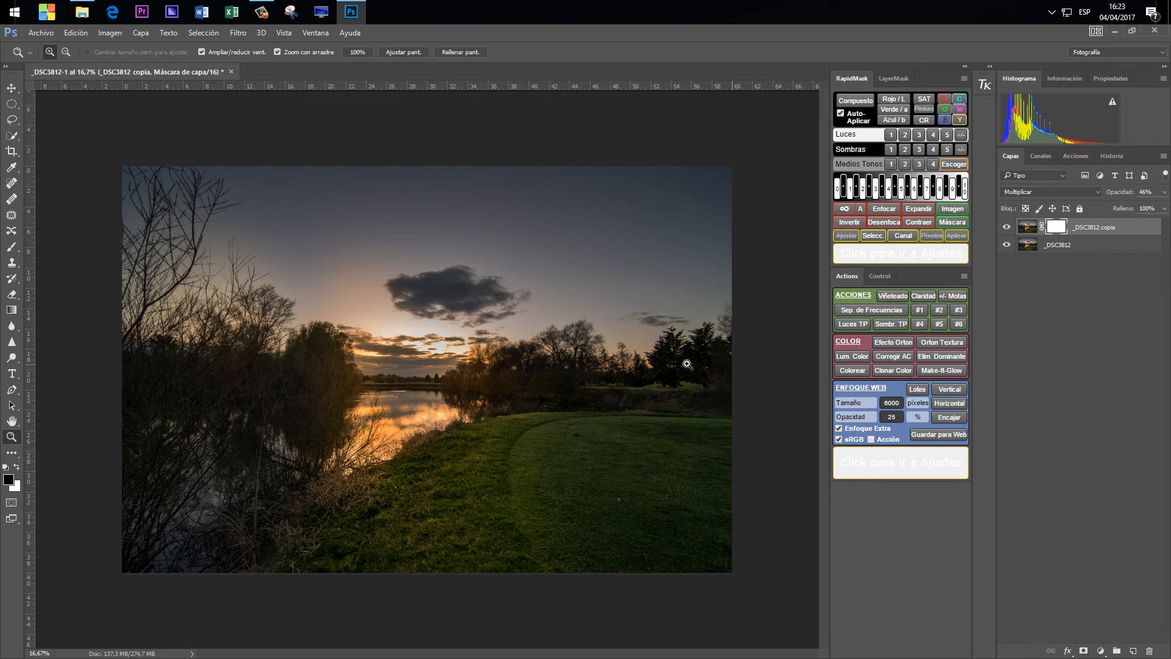
{"action": "left_click", "coordinate": [1006, 227]}
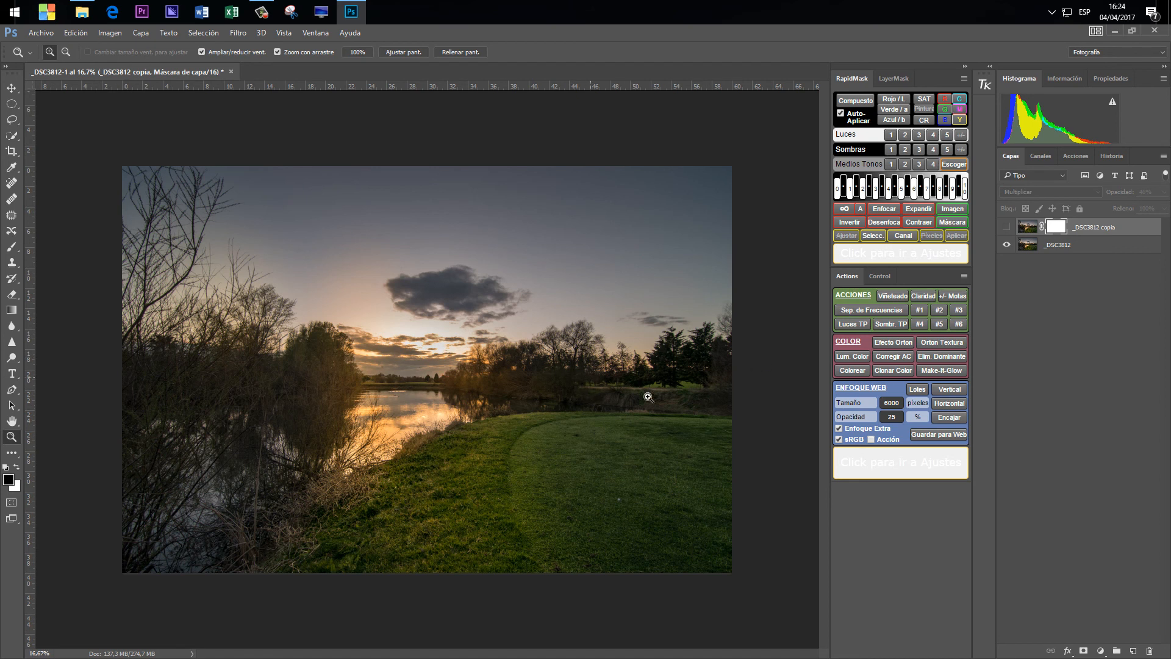
{"action": "left_click", "coordinate": [1006, 227]}
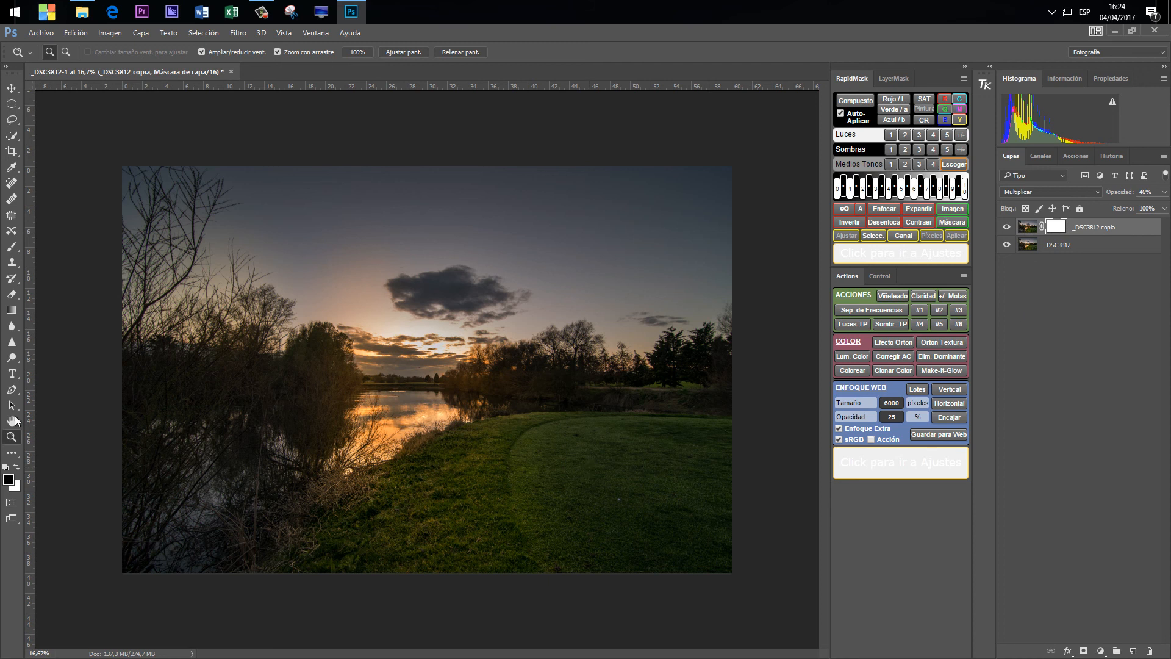
- Activate the Brush tool with its size outline displayed, and check the brush tip's size and hardness settings
{"action": "left_click", "coordinate": [10, 248]}
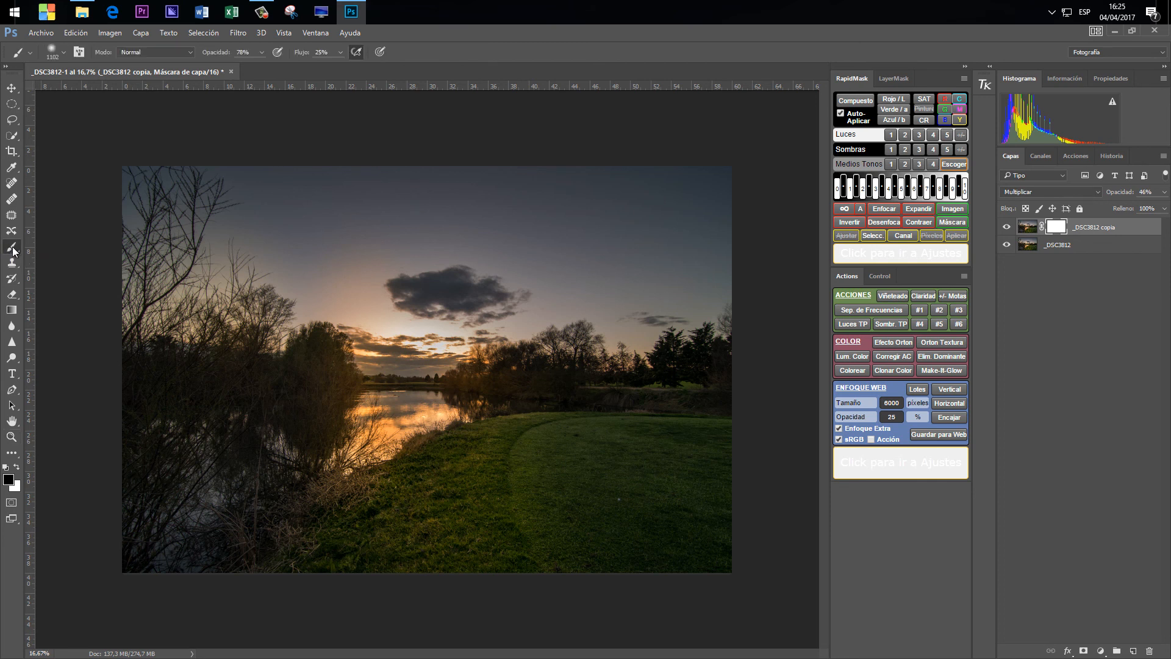
{"action": "key", "text": "Caps_Lock"}
{"action": "right_click", "coordinate": [520, 288]}
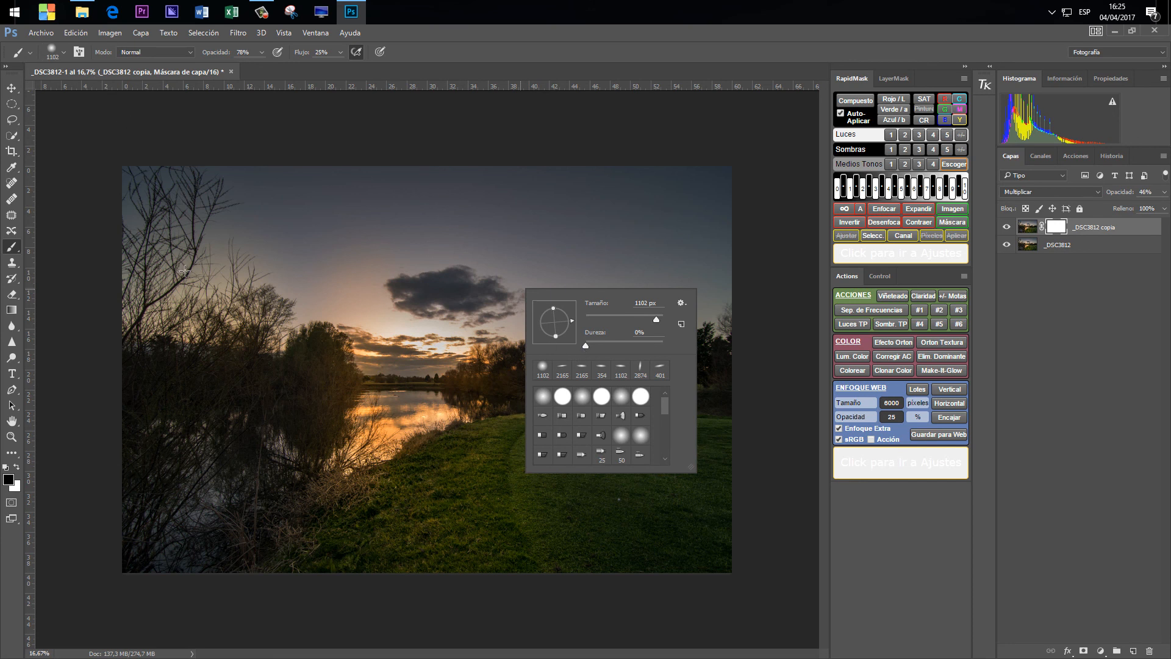
{"action": "left_click", "coordinate": [1066, 233]}
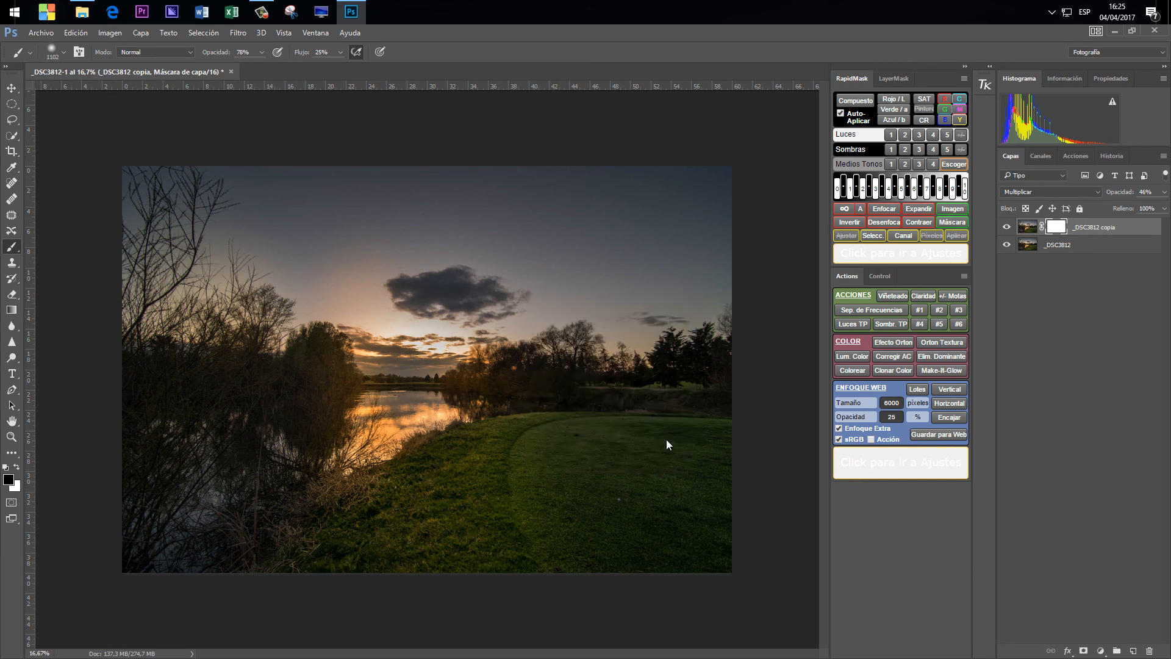
- View the layer mask alone and, with brush hardness at 100%, paint a wide black stroke across its upper part and one dab below
{"action": "key", "text": "alt"}
{"action": "left_click", "coordinate": [1057, 227], "text": "alt"}
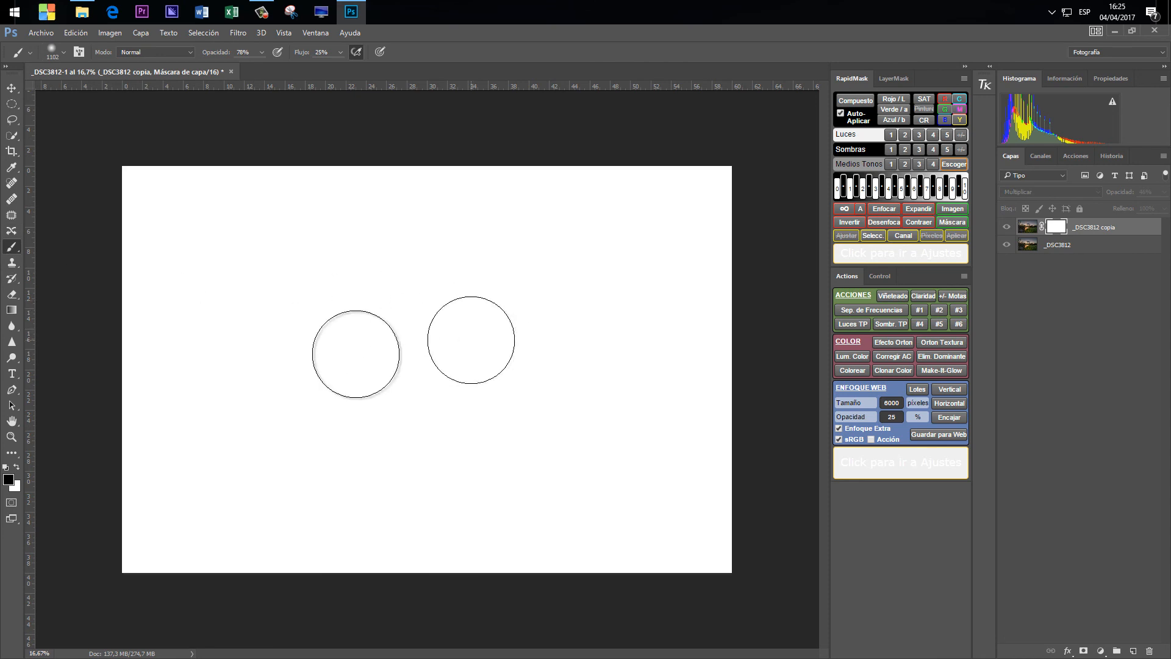
{"action": "right_click", "coordinate": [542, 328]}
{"action": "left_click_drag", "start_coordinate": [605, 384], "coordinate": [758, 370]}
{"action": "left_click", "coordinate": [405, 261]}
{"action": "mouse_move", "coordinate": [362, 264]}
{"action": "left_mouse_down"}
{"action": "mouse_move", "coordinate": [536, 261]}
{"action": "mouse_move", "coordinate": [319, 269]}
{"action": "mouse_move", "coordinate": [556, 264]}
{"action": "left_mouse_up"}
{"action": "left_click", "coordinate": [552, 421]}
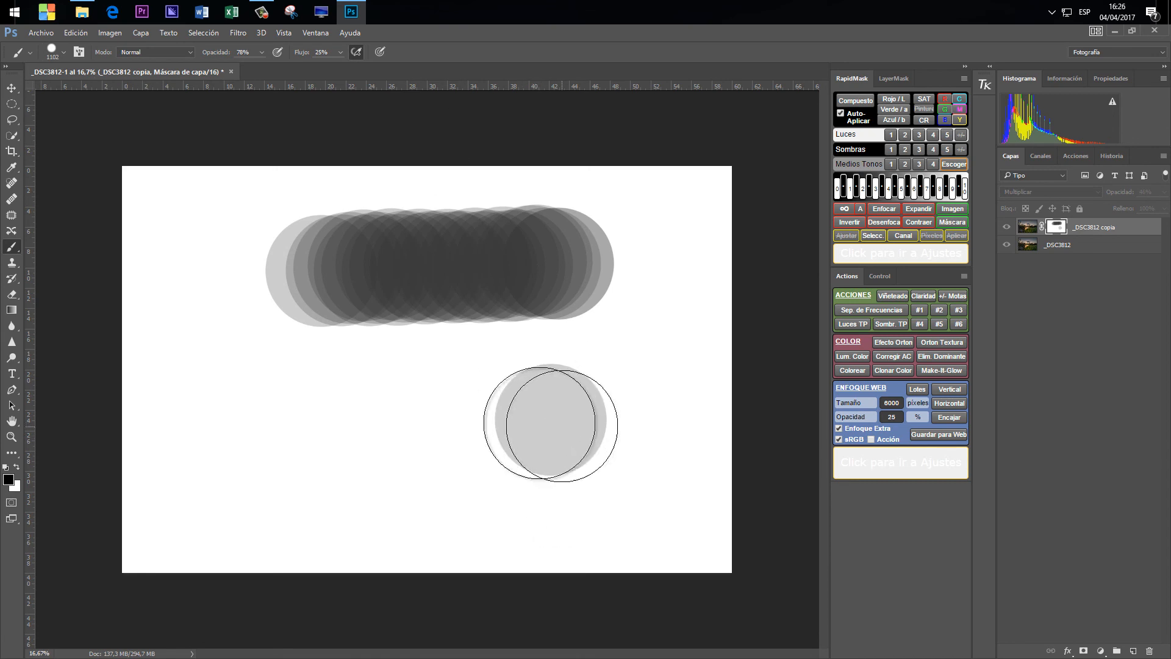
- Set the brush hardness to 0% and paint a soft dab below the stroke's left end on the mask
{"action": "right_click", "coordinate": [464, 423]}
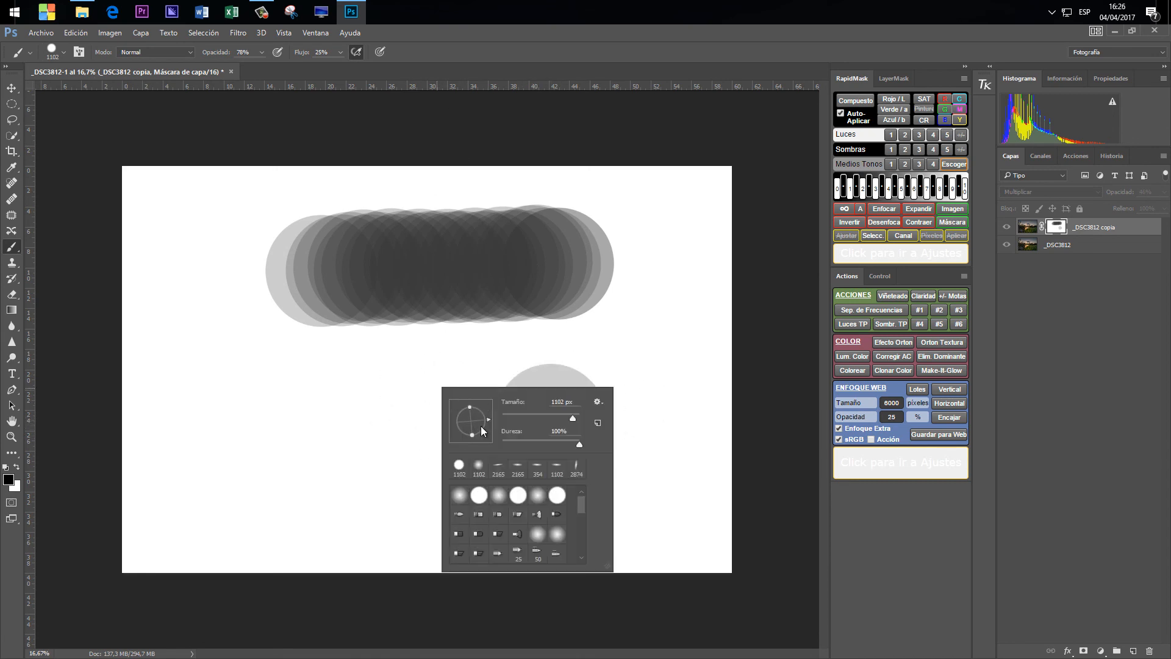
{"action": "left_click_drag", "start_coordinate": [573, 444], "coordinate": [426, 447]}
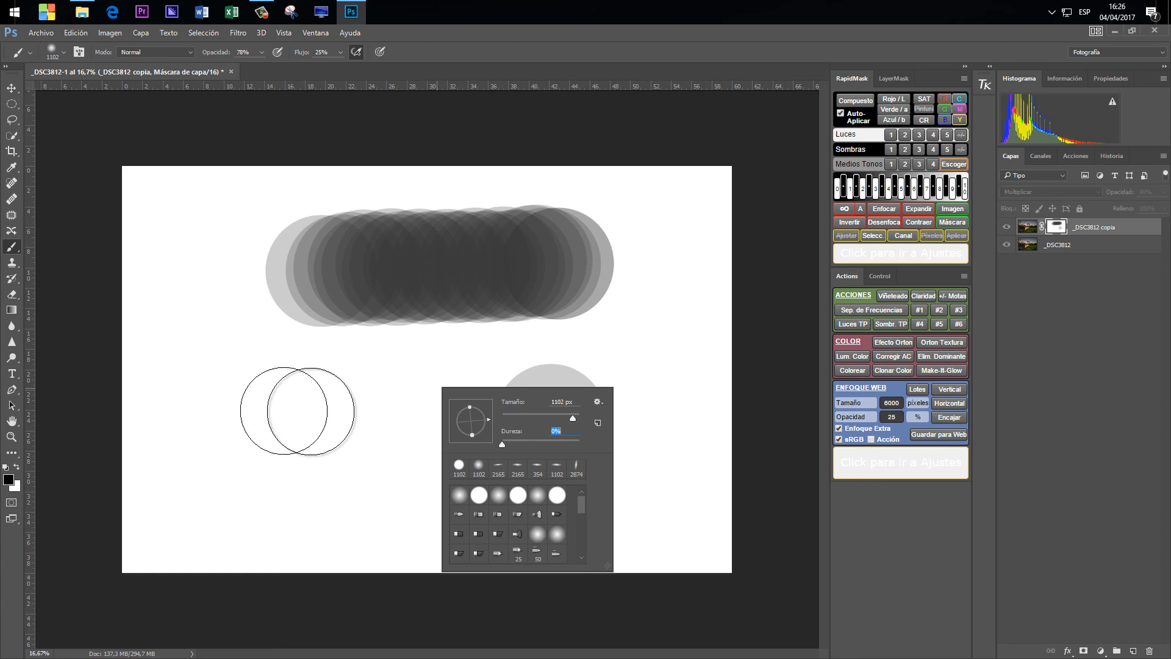
{"action": "left_click", "coordinate": [320, 410]}
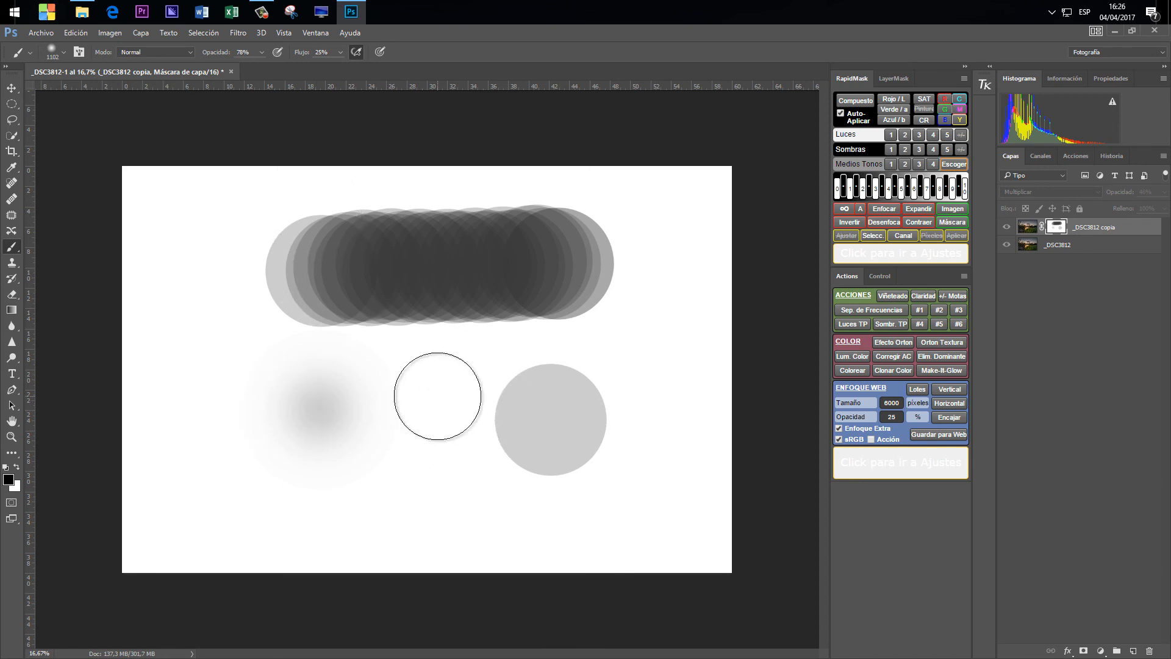
- Narrow the brush tip into an ellipse and paint a second soft dab just right of the first
{"action": "right_click", "coordinate": [465, 383]}
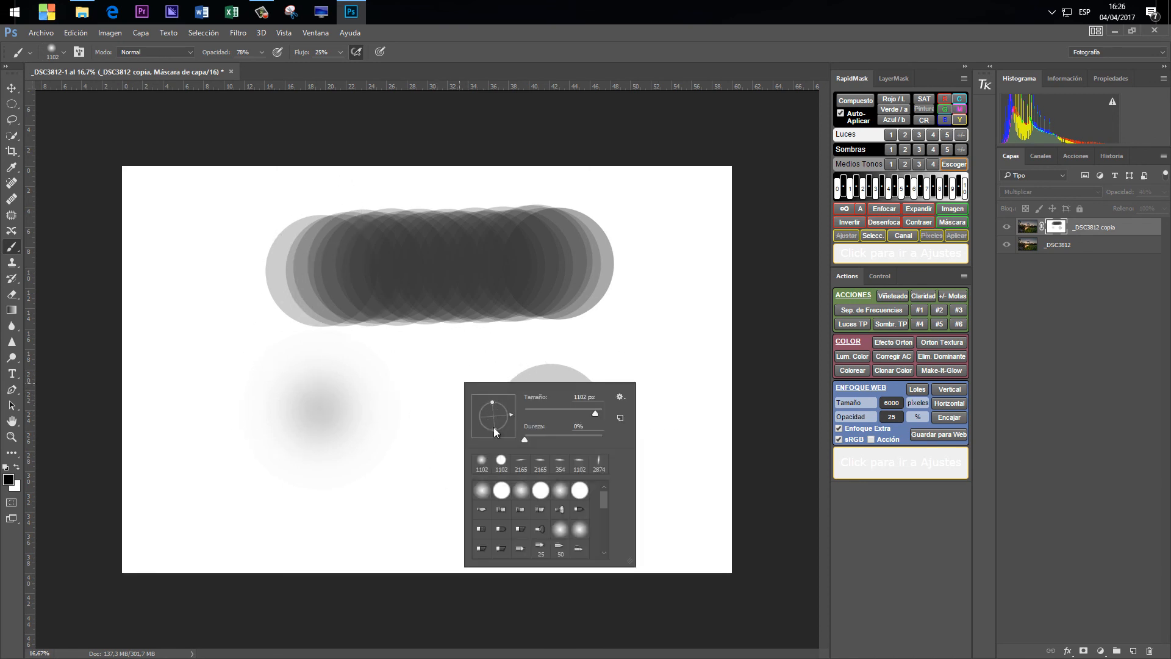
{"action": "left_click_drag", "start_coordinate": [498, 414], "coordinate": [504, 415]}
{"action": "left_click", "coordinate": [378, 420]}
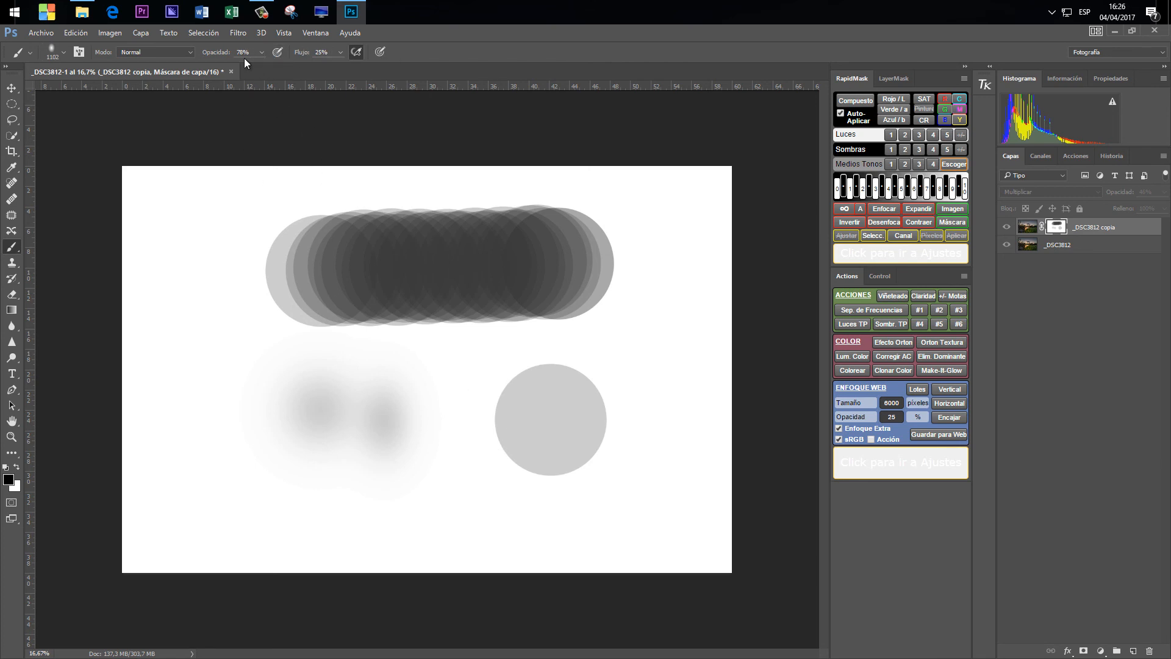
- Set the brush flow to 100% and paint a soft dark horizontal stroke in the mask's lower-left area
{"action": "left_click", "coordinate": [341, 52]}
{"action": "left_click_drag", "start_coordinate": [353, 67], "coordinate": [387, 68]}
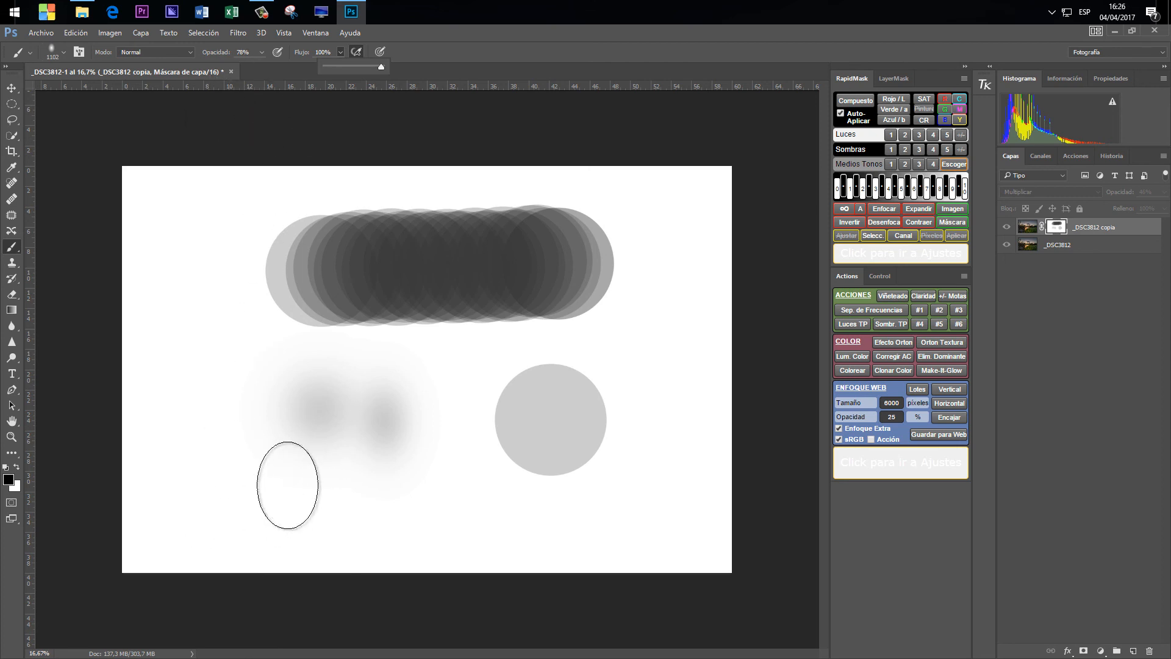
{"action": "right_click", "coordinate": [291, 485]}
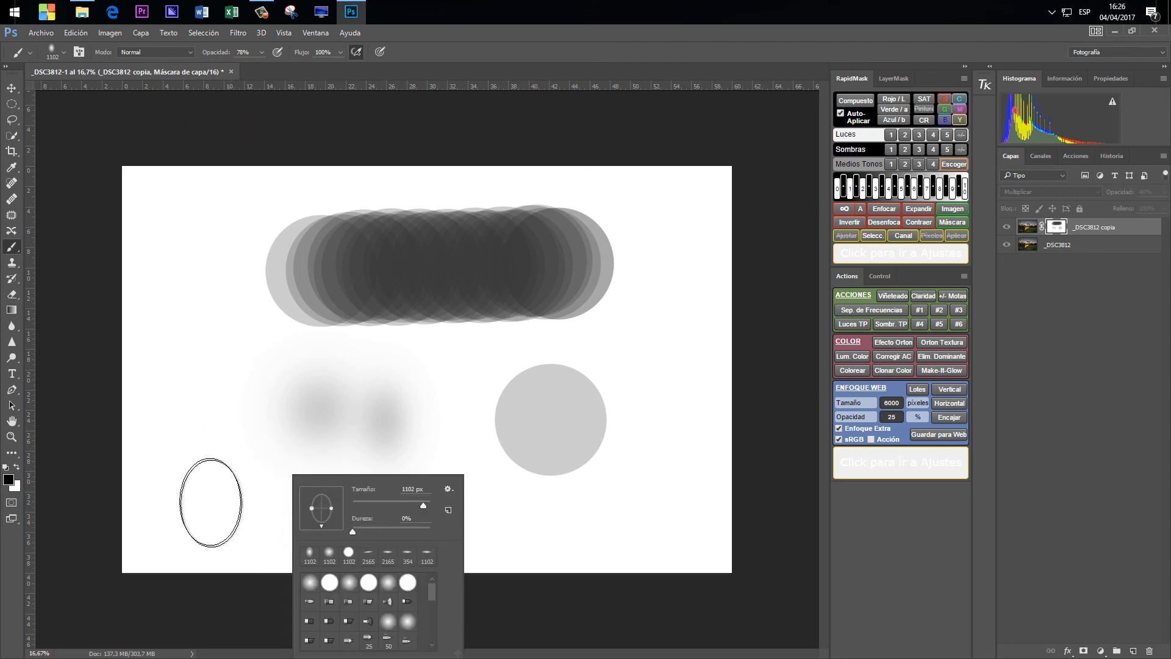
{"action": "left_click", "coordinate": [196, 504]}
{"action": "mouse_move", "coordinate": [195, 504]}
{"action": "left_mouse_down"}
{"action": "mouse_move", "coordinate": [305, 505]}
{"action": "mouse_move", "coordinate": [341, 519]}
{"action": "left_mouse_up"}
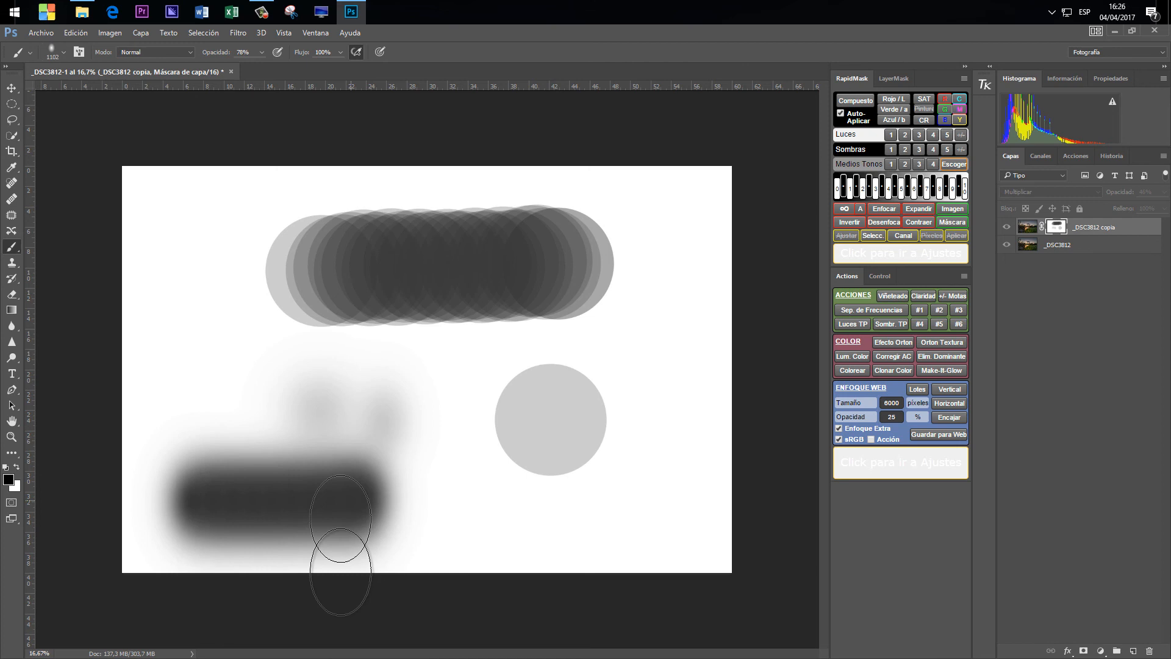
- Set the brush flow to 15%, then paint soft strokes across the mask's lower-right area and build up a dark spot above them
{"action": "left_click", "coordinate": [341, 52]}
{"action": "left_click_drag", "start_coordinate": [293, 69], "coordinate": [286, 68]}
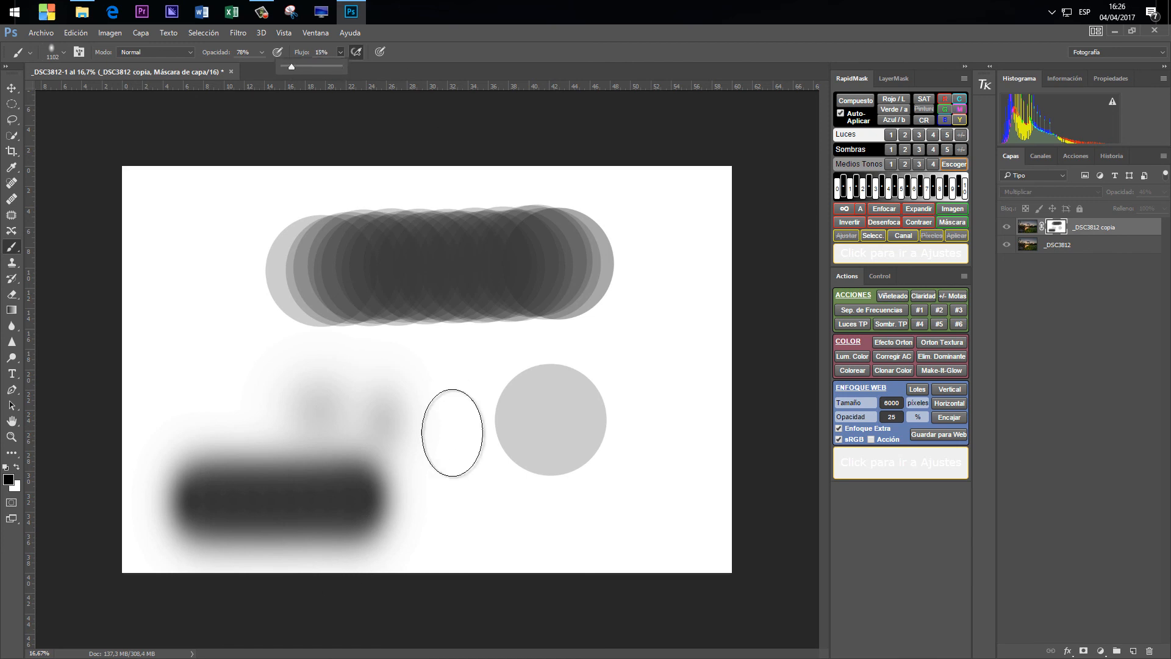
{"action": "left_click_drag", "start_coordinate": [449, 513], "coordinate": [671, 511]}
{"action": "mouse_move", "coordinate": [461, 501]}
{"action": "left_mouse_down"}
{"action": "mouse_move", "coordinate": [599, 502]}
{"action": "mouse_move", "coordinate": [578, 511]}
{"action": "left_mouse_up"}
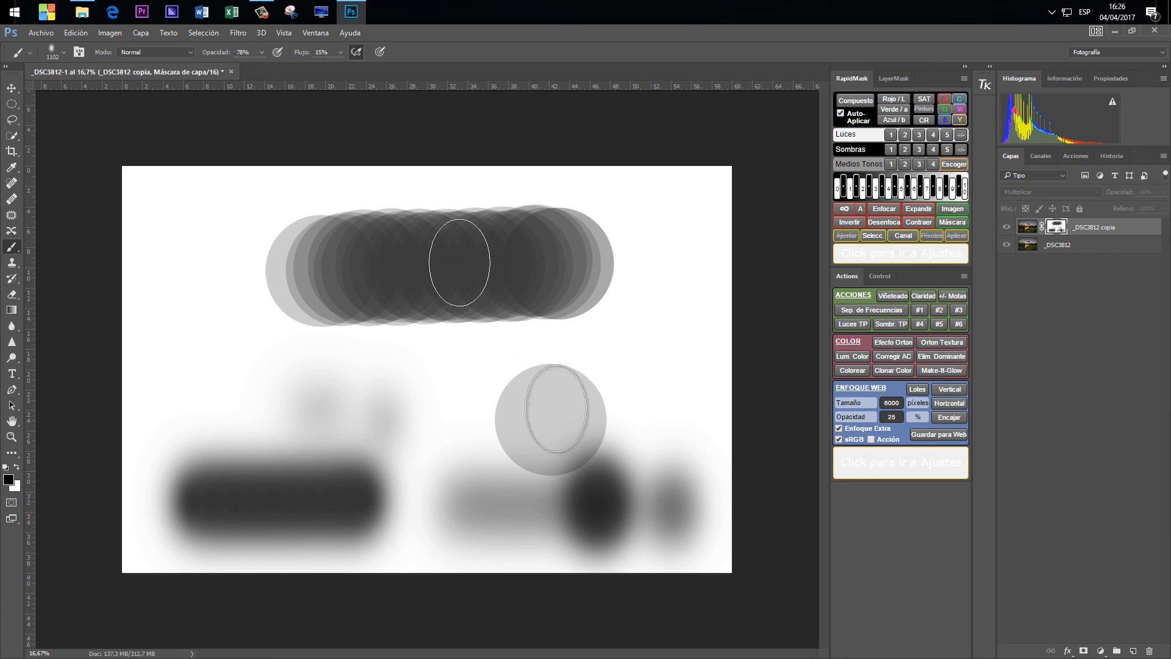
{"action": "left_click_drag", "start_coordinate": [639, 334], "coordinate": [653, 335]}
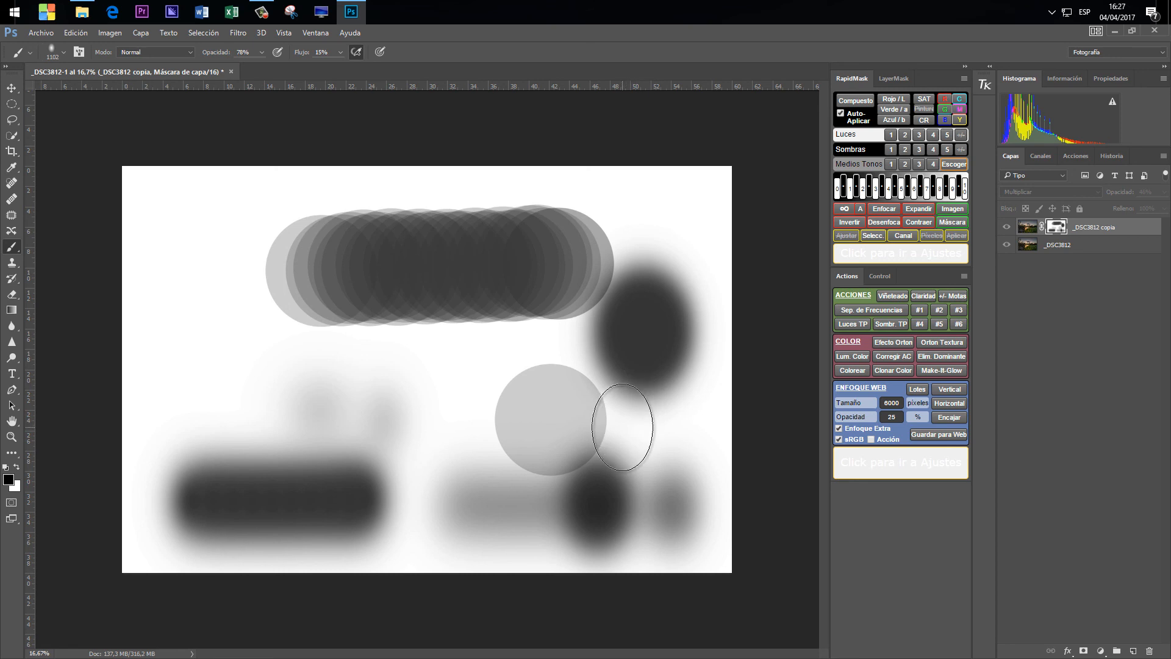
{"action": "mouse_move", "coordinate": [645, 329]}
{"action": "left_mouse_down"}
{"action": "mouse_move", "coordinate": [614, 292]}
{"action": "mouse_move", "coordinate": [648, 344]}
{"action": "mouse_move", "coordinate": [645, 321]}
{"action": "mouse_move", "coordinate": [645, 331]}
{"action": "mouse_move", "coordinate": [627, 316]}
{"action": "mouse_move", "coordinate": [635, 342]}
{"action": "left_mouse_up"}
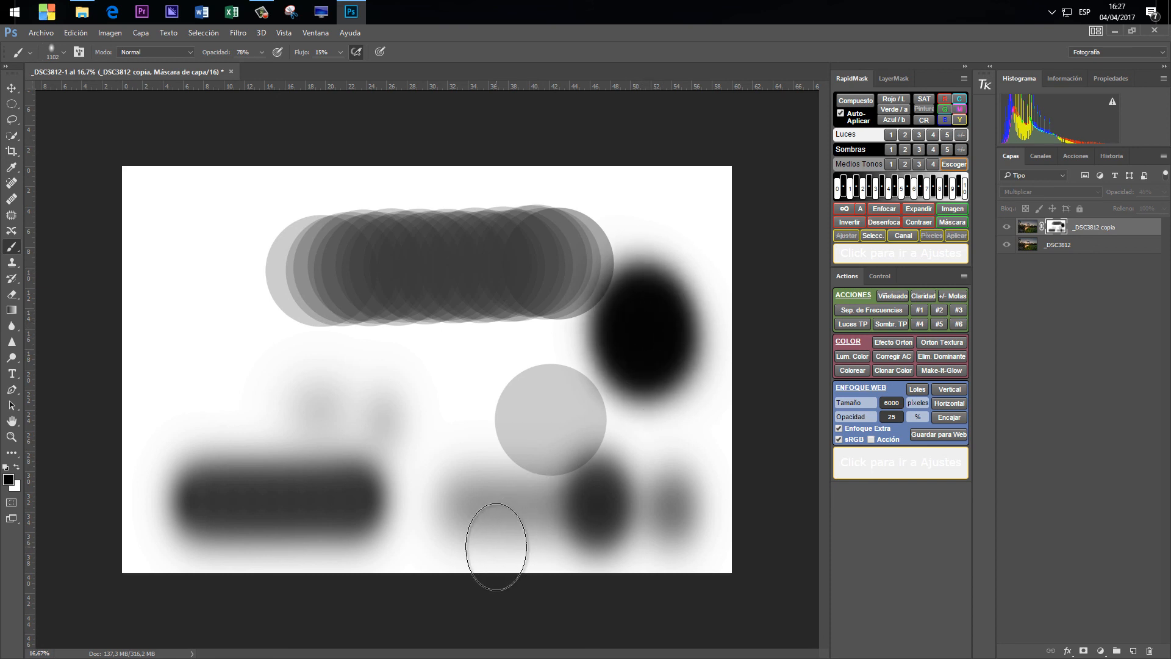
- Set the brush opacity to 12% and paint a faint soft patch over the mask's upper-left area
{"action": "left_click", "coordinate": [261, 52]}
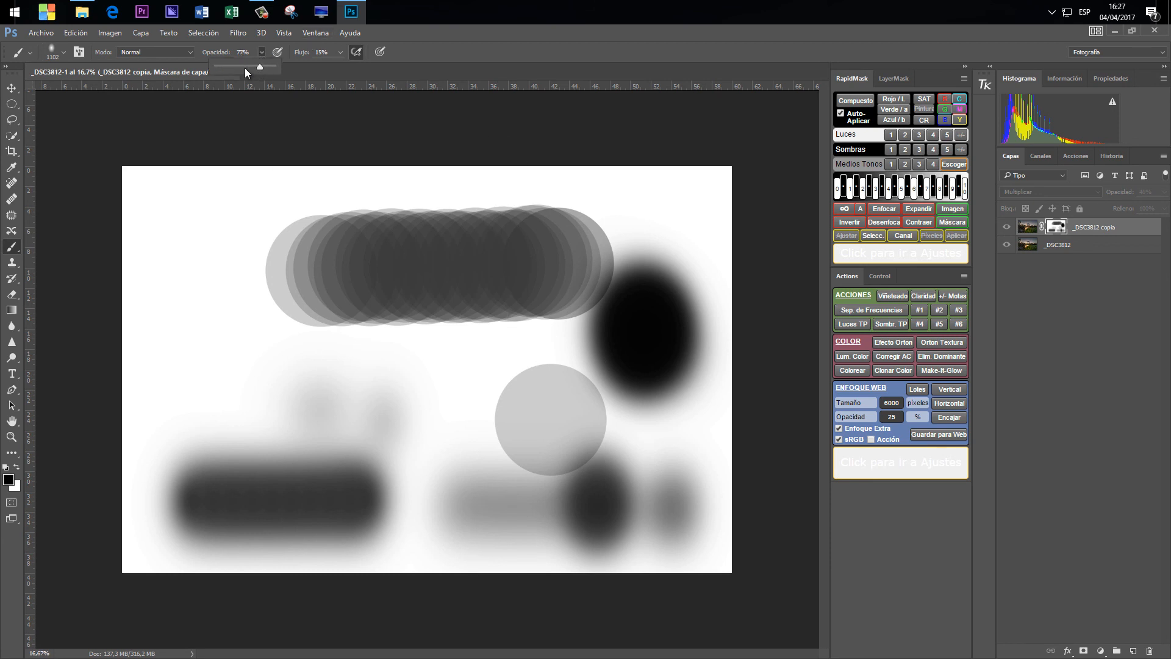
{"action": "left_click_drag", "start_coordinate": [221, 68], "coordinate": [223, 68]}
{"action": "left_click", "coordinate": [162, 293]}
{"action": "mouse_move", "coordinate": [181, 317]}
{"action": "left_mouse_down"}
{"action": "mouse_move", "coordinate": [223, 340]}
{"action": "mouse_move", "coordinate": [287, 267]}
{"action": "mouse_move", "coordinate": [329, 286]}
{"action": "mouse_move", "coordinate": [326, 339]}
{"action": "mouse_move", "coordinate": [348, 302]}
{"action": "mouse_move", "coordinate": [248, 333]}
{"action": "mouse_move", "coordinate": [192, 371]}
{"action": "mouse_move", "coordinate": [223, 349]}
{"action": "mouse_move", "coordinate": [189, 277]}
{"action": "mouse_move", "coordinate": [188, 315]}
{"action": "mouse_move", "coordinate": [163, 313]}
{"action": "mouse_move", "coordinate": [211, 303]}
{"action": "mouse_move", "coordinate": [173, 276]}
{"action": "mouse_move", "coordinate": [192, 320]}
{"action": "mouse_move", "coordinate": [177, 313]}
{"action": "mouse_move", "coordinate": [237, 297]}
{"action": "mouse_move", "coordinate": [236, 248]}
{"action": "left_mouse_up"}
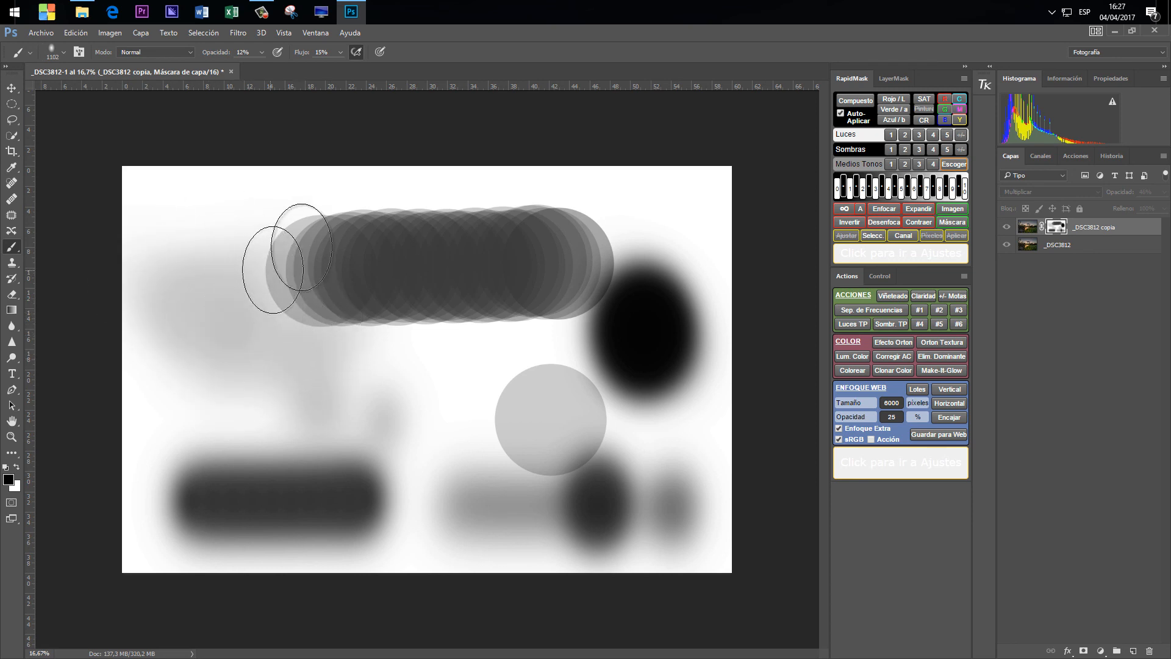
- Set the brush opacity to 64% and the flow to 23%
{"action": "left_click", "coordinate": [261, 52]}
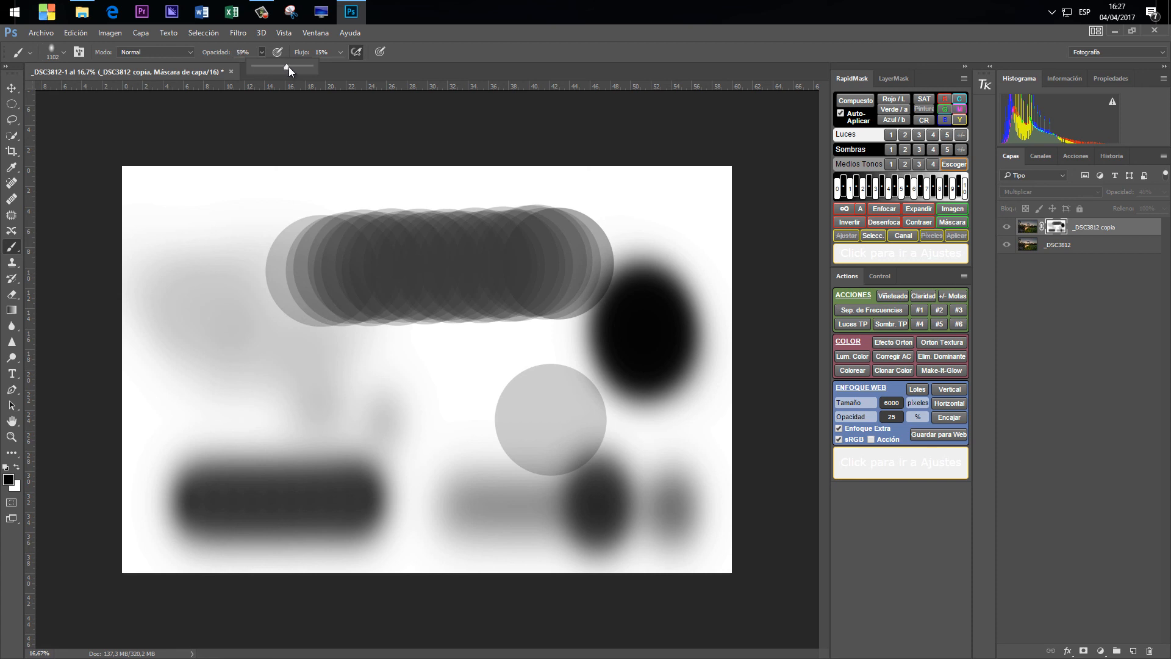
{"action": "left_click", "coordinate": [340, 51]}
{"action": "left_click_drag", "start_coordinate": [340, 66], "coordinate": [343, 64]}
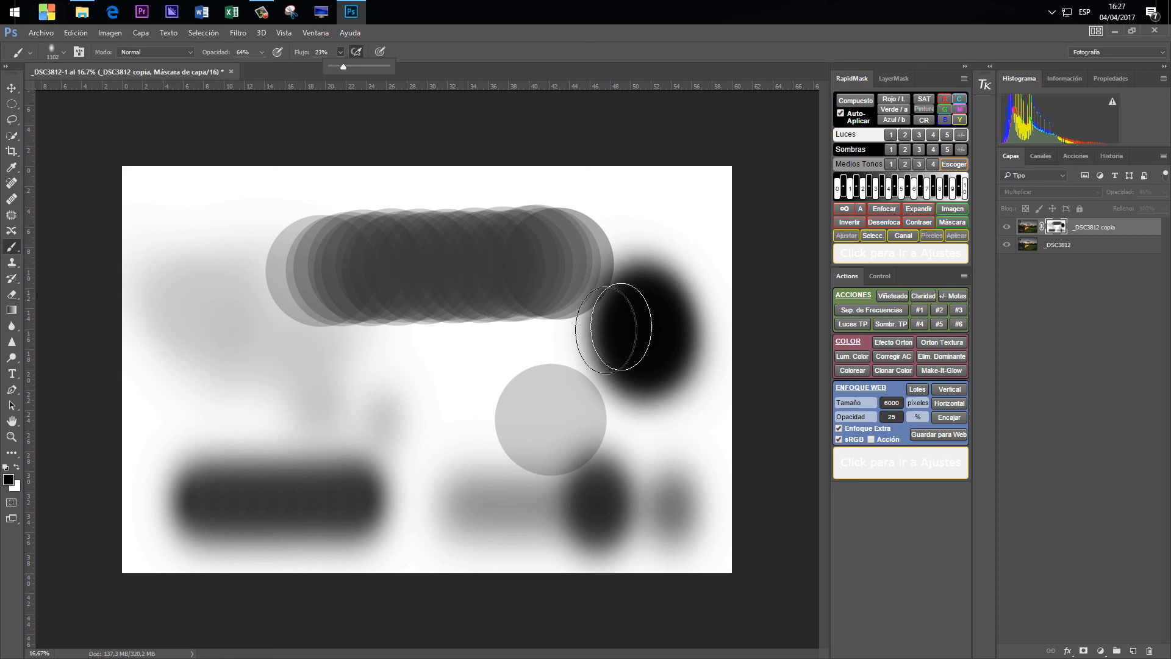
- Paint soft dark strokes over the mask's upper-left area, the wide upper stroke, the centre and the grey circle
{"action": "right_click", "coordinate": [360, 268]}
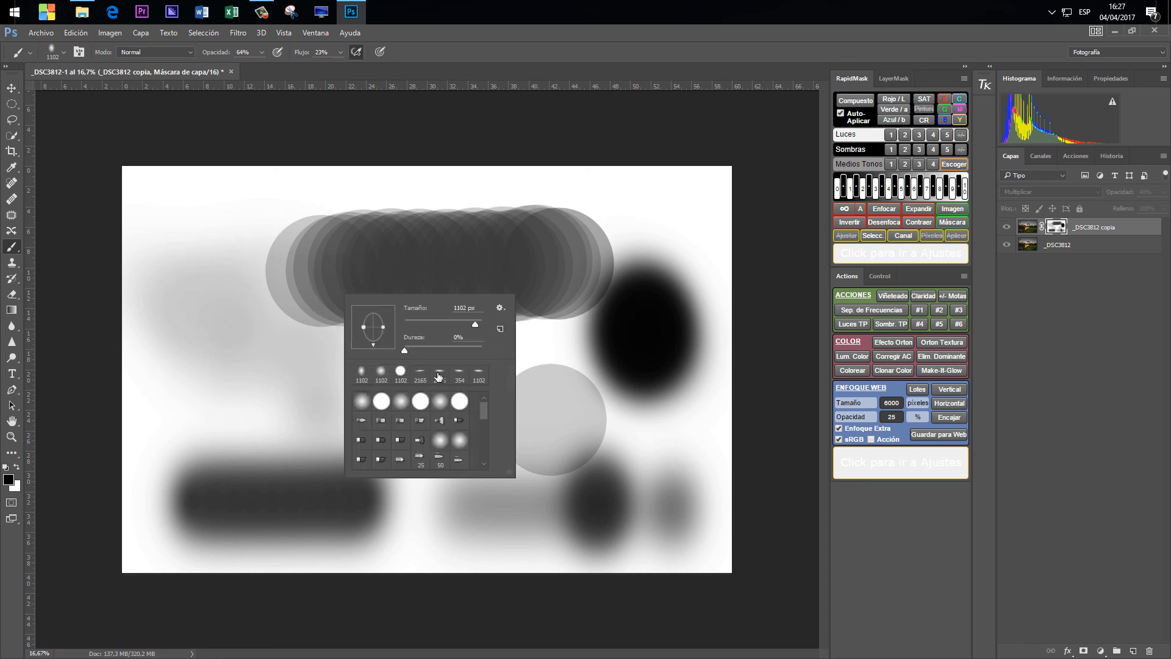
{"action": "left_click", "coordinate": [168, 222]}
{"action": "mouse_move", "coordinate": [240, 214]}
{"action": "left_mouse_down"}
{"action": "mouse_move", "coordinate": [364, 211]}
{"action": "mouse_move", "coordinate": [185, 212]}
{"action": "mouse_move", "coordinate": [354, 230]}
{"action": "mouse_move", "coordinate": [129, 239]}
{"action": "mouse_move", "coordinate": [373, 247]}
{"action": "mouse_move", "coordinate": [106, 234]}
{"action": "mouse_move", "coordinate": [306, 240]}
{"action": "mouse_move", "coordinate": [236, 239]}
{"action": "mouse_move", "coordinate": [232, 281]}
{"action": "mouse_move", "coordinate": [316, 275]}
{"action": "mouse_move", "coordinate": [257, 278]}
{"action": "mouse_move", "coordinate": [232, 254]}
{"action": "mouse_move", "coordinate": [284, 238]}
{"action": "mouse_move", "coordinate": [264, 221]}
{"action": "mouse_move", "coordinate": [298, 230]}
{"action": "mouse_move", "coordinate": [279, 233]}
{"action": "mouse_move", "coordinate": [304, 218]}
{"action": "mouse_move", "coordinate": [243, 224]}
{"action": "mouse_move", "coordinate": [255, 213]}
{"action": "mouse_move", "coordinate": [325, 224]}
{"action": "mouse_move", "coordinate": [203, 205]}
{"action": "mouse_move", "coordinate": [195, 232]}
{"action": "mouse_move", "coordinate": [241, 257]}
{"action": "mouse_move", "coordinate": [263, 244]}
{"action": "mouse_move", "coordinate": [372, 262]}
{"action": "mouse_move", "coordinate": [415, 256]}
{"action": "mouse_move", "coordinate": [506, 279]}
{"action": "mouse_move", "coordinate": [567, 270]}
{"action": "mouse_move", "coordinate": [458, 218]}
{"action": "mouse_move", "coordinate": [427, 284]}
{"action": "mouse_move", "coordinate": [407, 278]}
{"action": "mouse_move", "coordinate": [440, 281]}
{"action": "mouse_move", "coordinate": [351, 321]}
{"action": "mouse_move", "coordinate": [456, 470]}
{"action": "mouse_move", "coordinate": [446, 403]}
{"action": "mouse_move", "coordinate": [452, 414]}
{"action": "mouse_move", "coordinate": [471, 392]}
{"action": "mouse_move", "coordinate": [459, 409]}
{"action": "mouse_move", "coordinate": [480, 387]}
{"action": "left_mouse_up"}
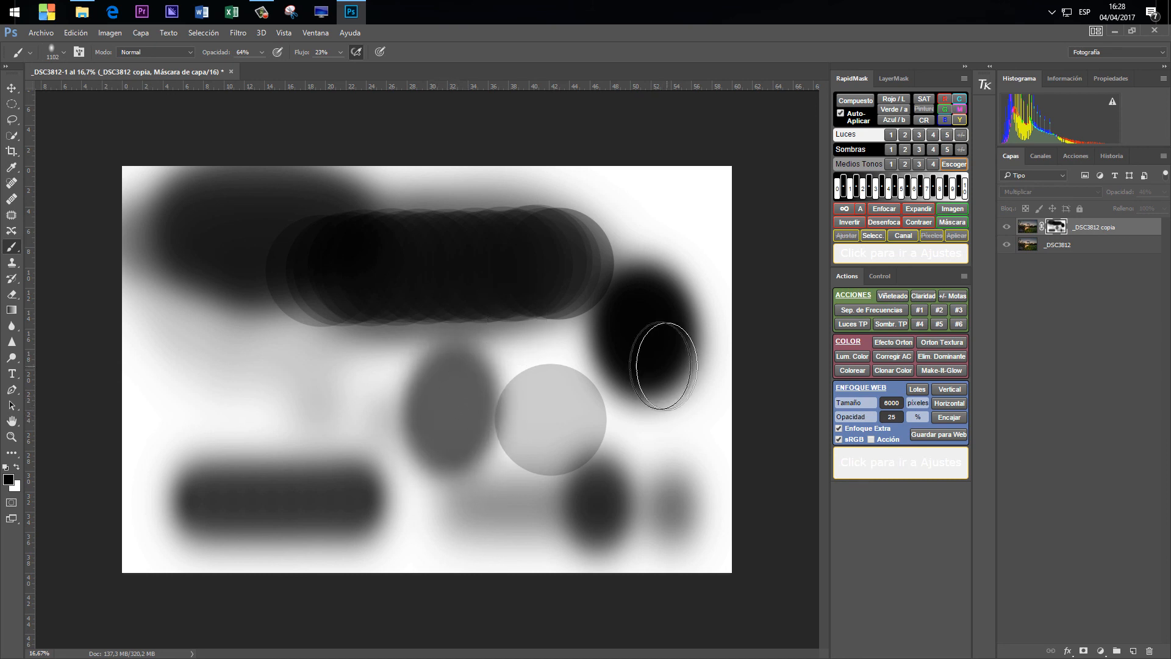
{"action": "mouse_move", "coordinate": [585, 427]}
{"action": "left_mouse_down"}
{"action": "mouse_move", "coordinate": [564, 406]}
{"action": "mouse_move", "coordinate": [537, 404]}
{"action": "mouse_move", "coordinate": [547, 414]}
{"action": "mouse_move", "coordinate": [506, 445]}
{"action": "left_mouse_up"}
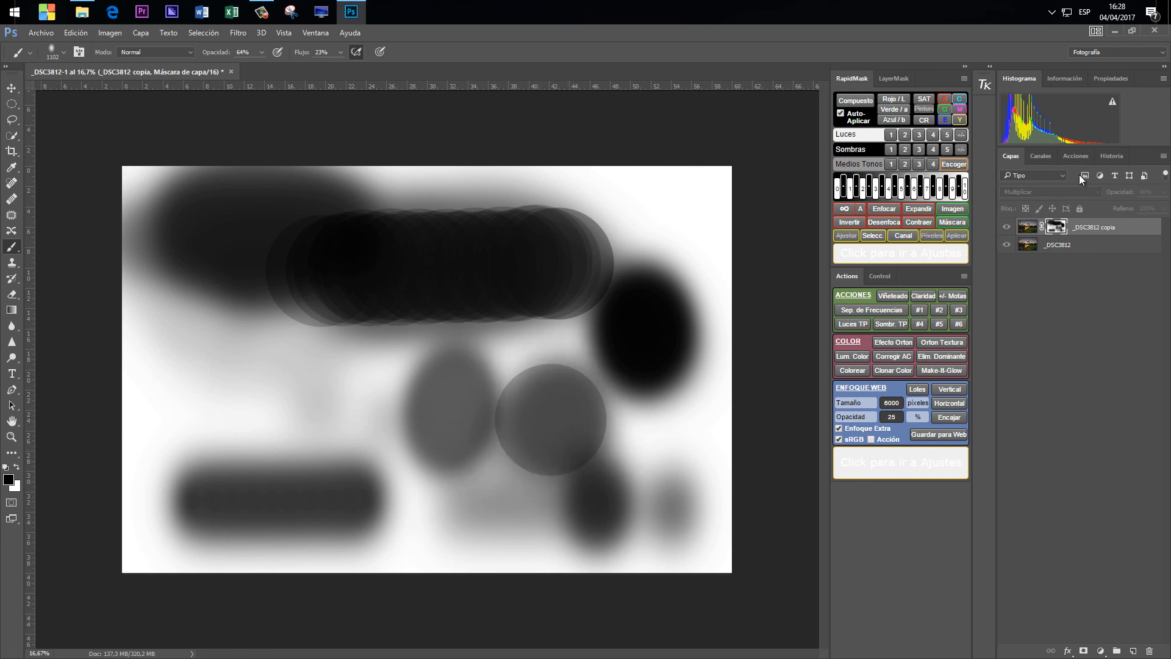
- Revert the document to the history state where the layer mask was added, discarding all brush strokes
{"action": "left_click", "coordinate": [1110, 156]}
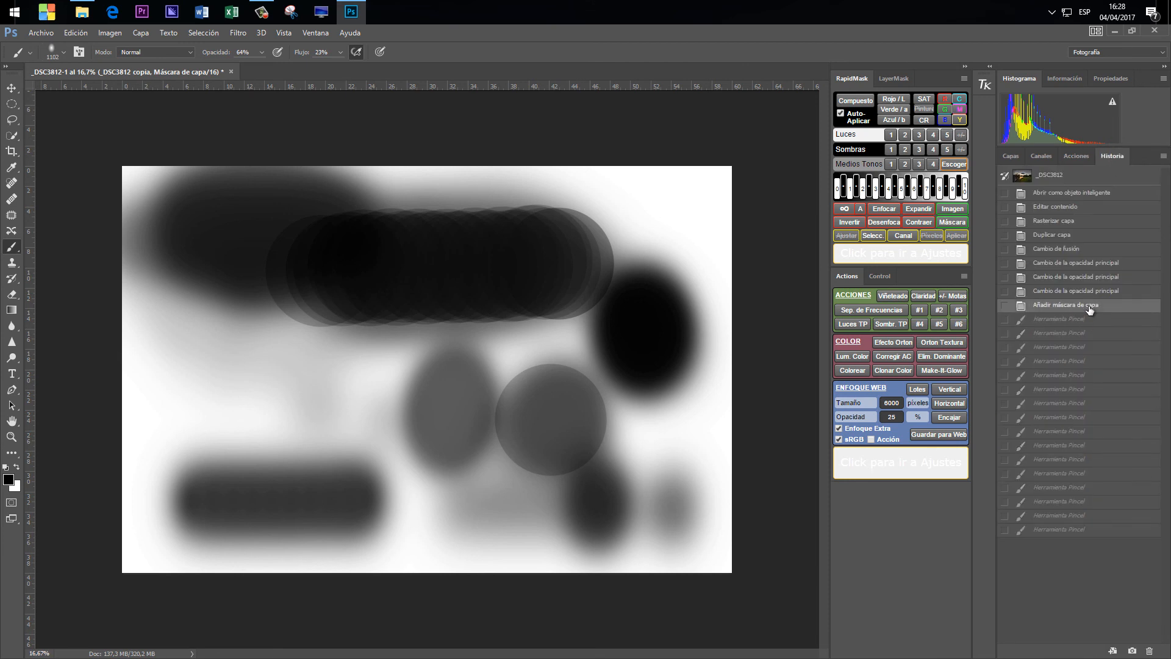
{"action": "left_click", "coordinate": [1088, 305]}
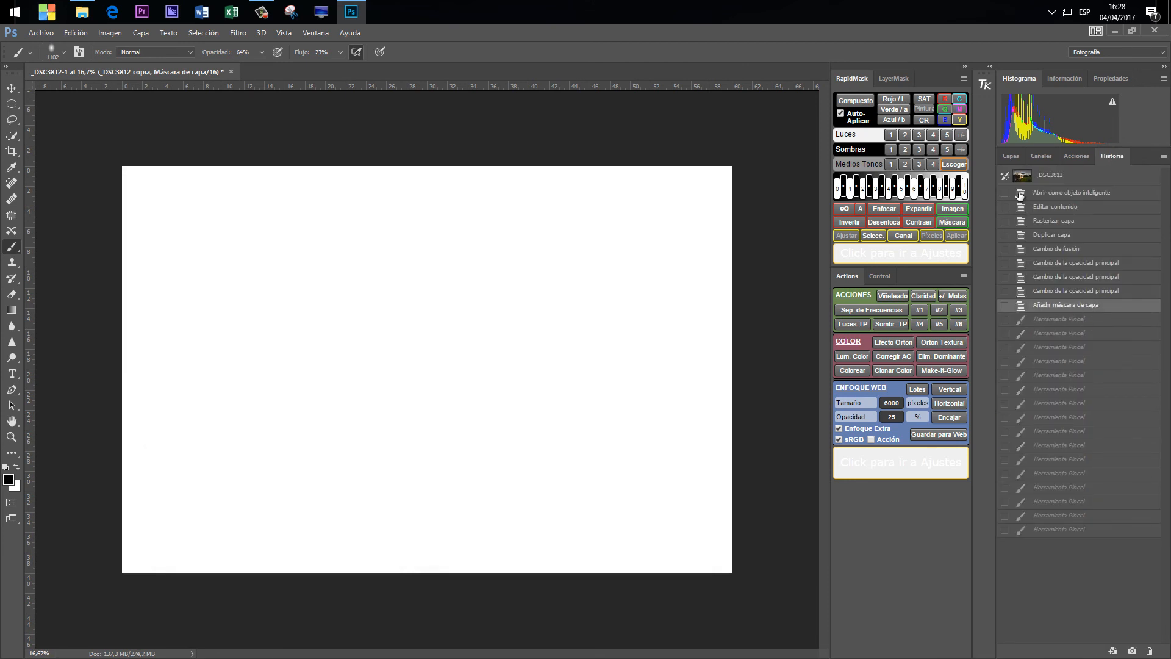
{"action": "left_click", "coordinate": [1011, 155]}
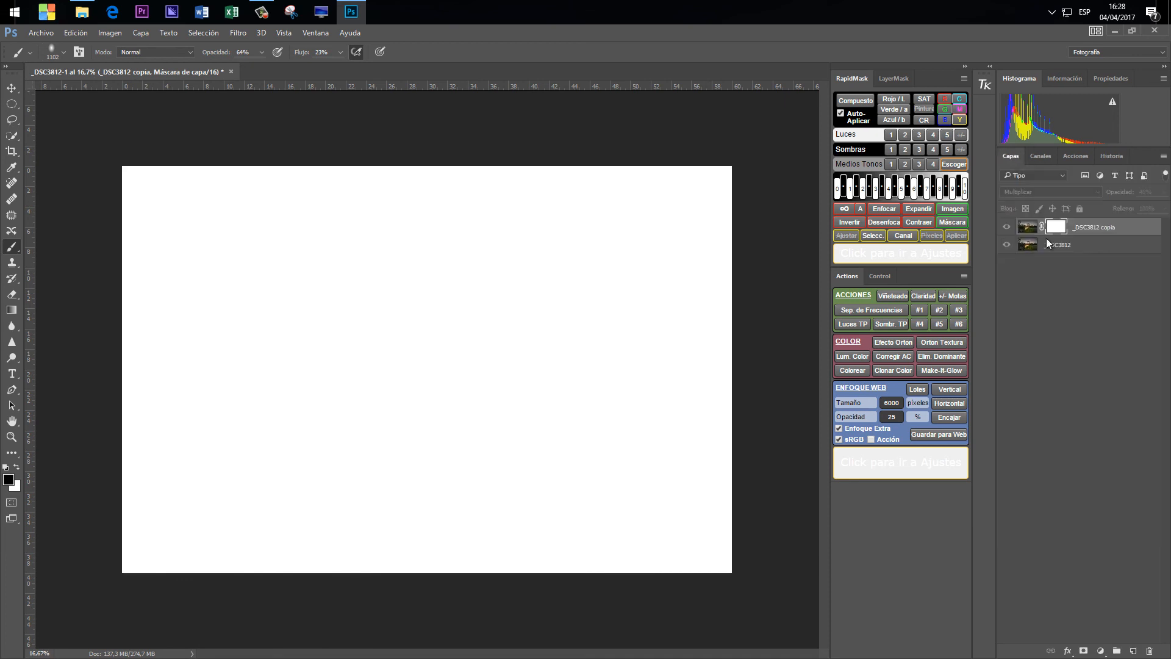
- Return to the image view and compare the photo with and without the duplicate layer
{"action": "left_click", "coordinate": [1005, 244]}
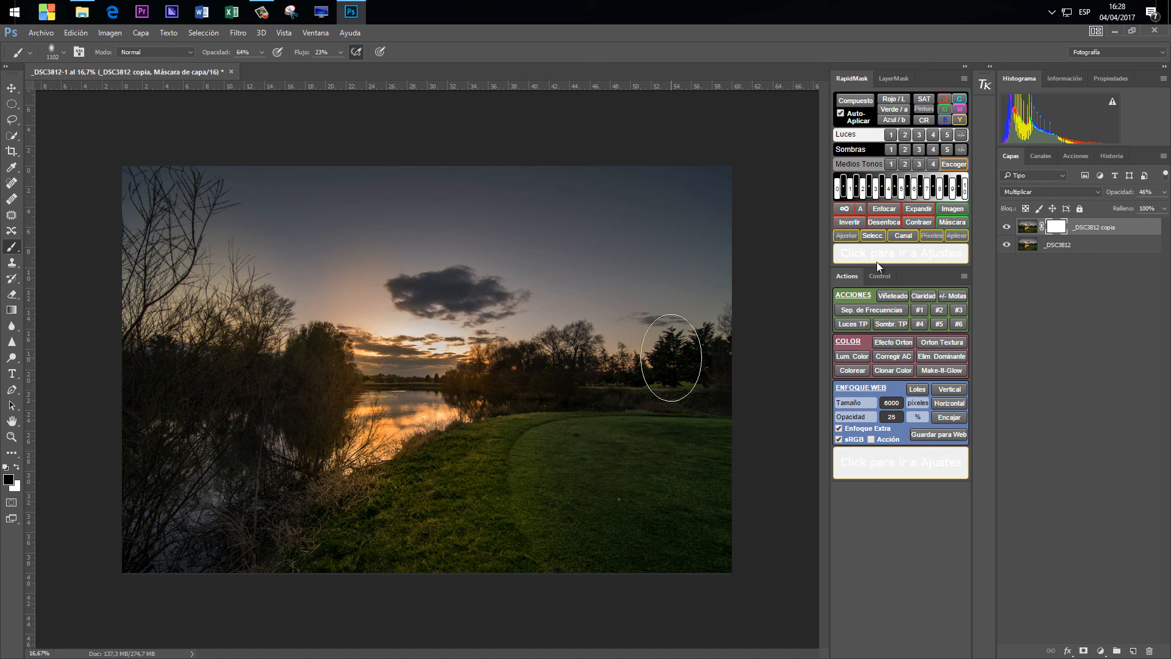
{"action": "left_click", "coordinate": [1006, 227]}
{"action": "left_click", "coordinate": [1006, 227]}
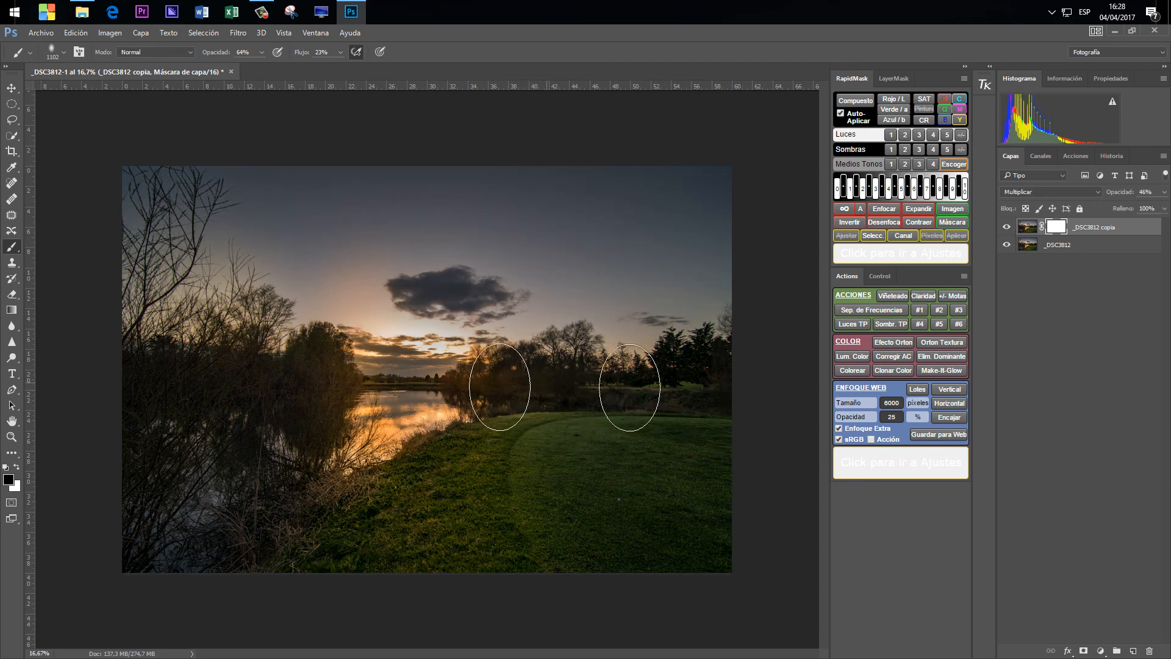
- Paint black on the layer mask over the trees and grass in the photo's right part, and check the mask alone
{"action": "mouse_move", "coordinate": [735, 371]}
{"action": "left_mouse_down"}
{"action": "mouse_move", "coordinate": [730, 384]}
{"action": "mouse_move", "coordinate": [538, 392]}
{"action": "mouse_move", "coordinate": [564, 378]}
{"action": "left_mouse_up"}
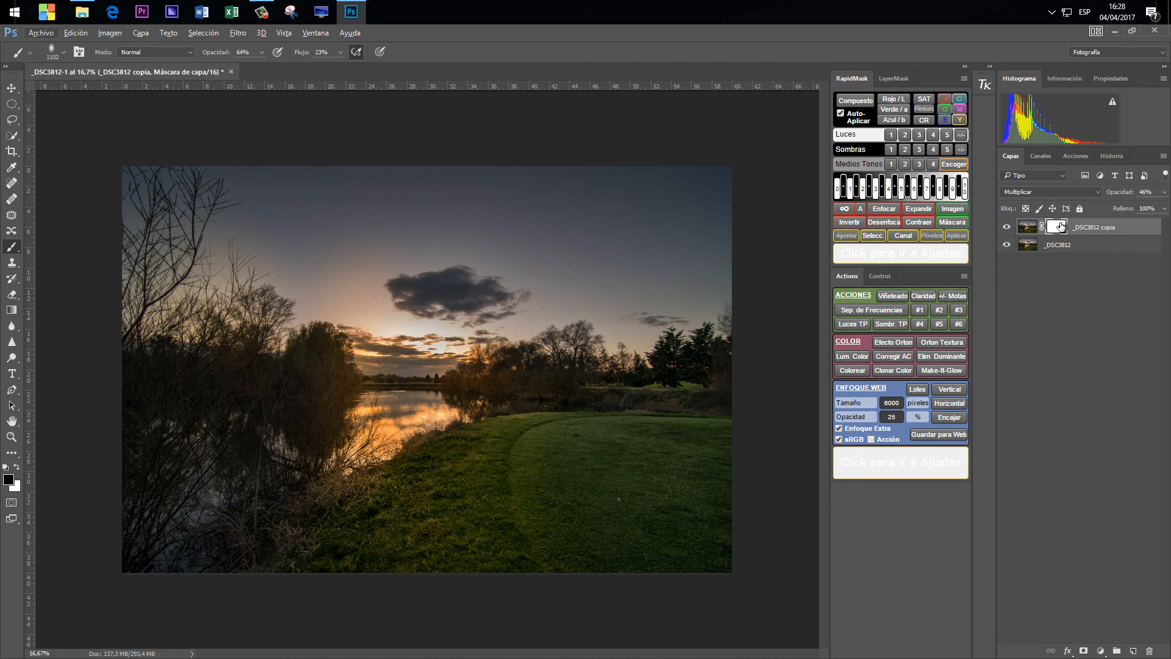
{"action": "left_click", "coordinate": [1058, 227], "text": "alt"}
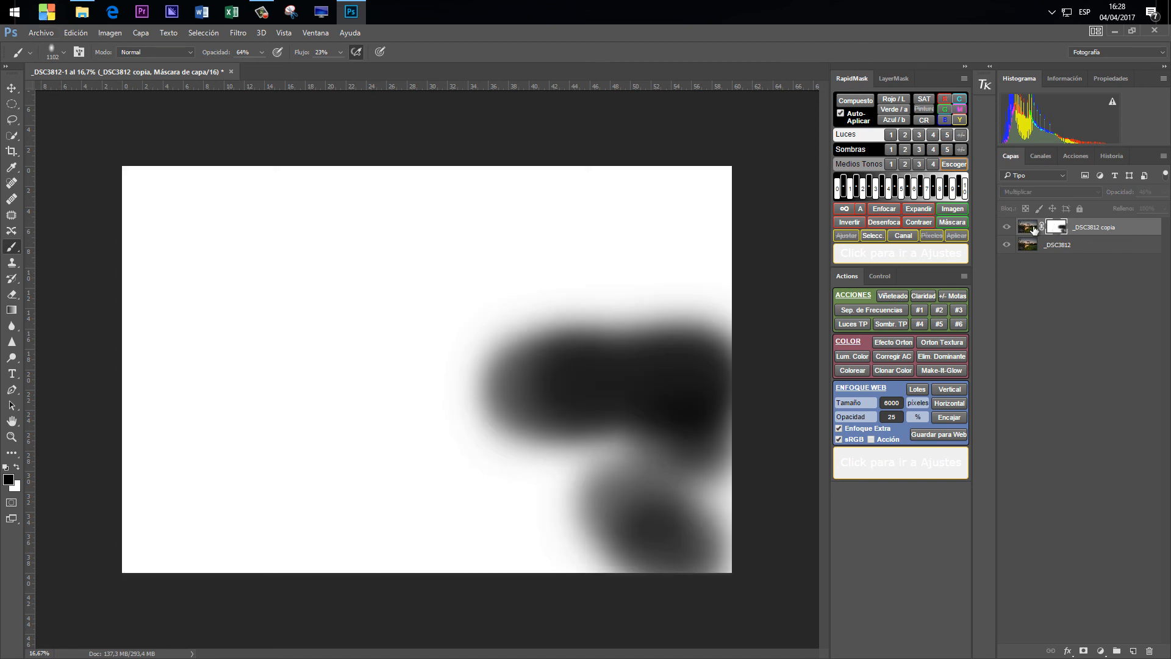
{"action": "left_click", "coordinate": [1008, 227]}
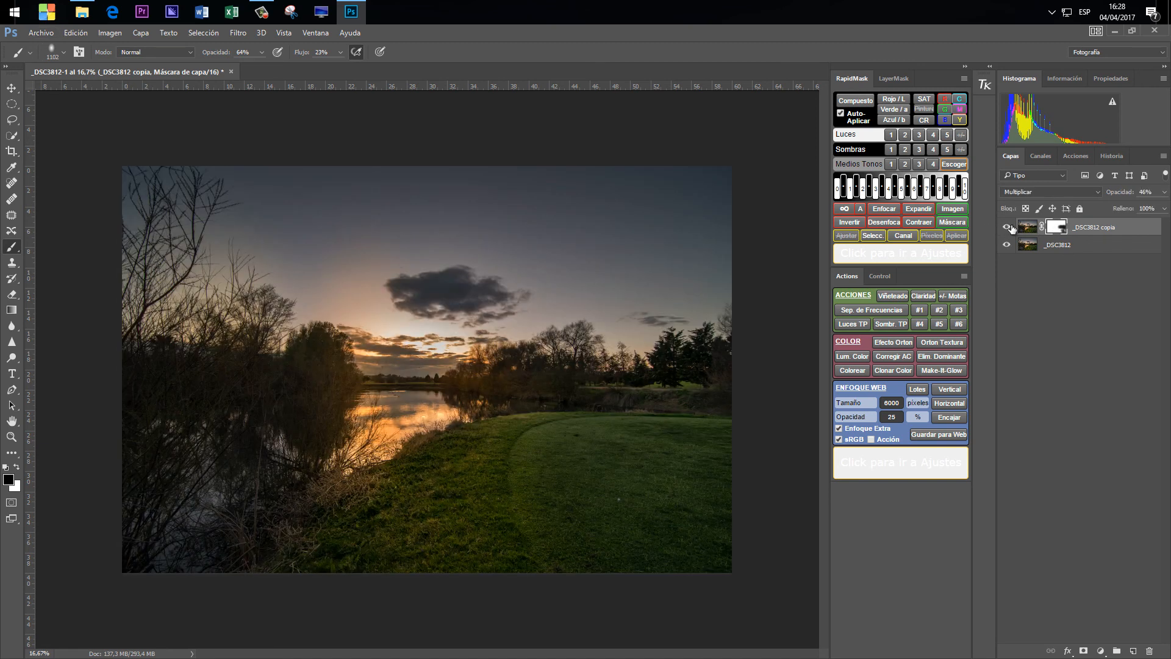
- Switch the duplicate layer's mask off and on repeatedly to compare its effect, leaving the mask disabled
{"action": "left_click", "coordinate": [1058, 229], "text": "shift"}
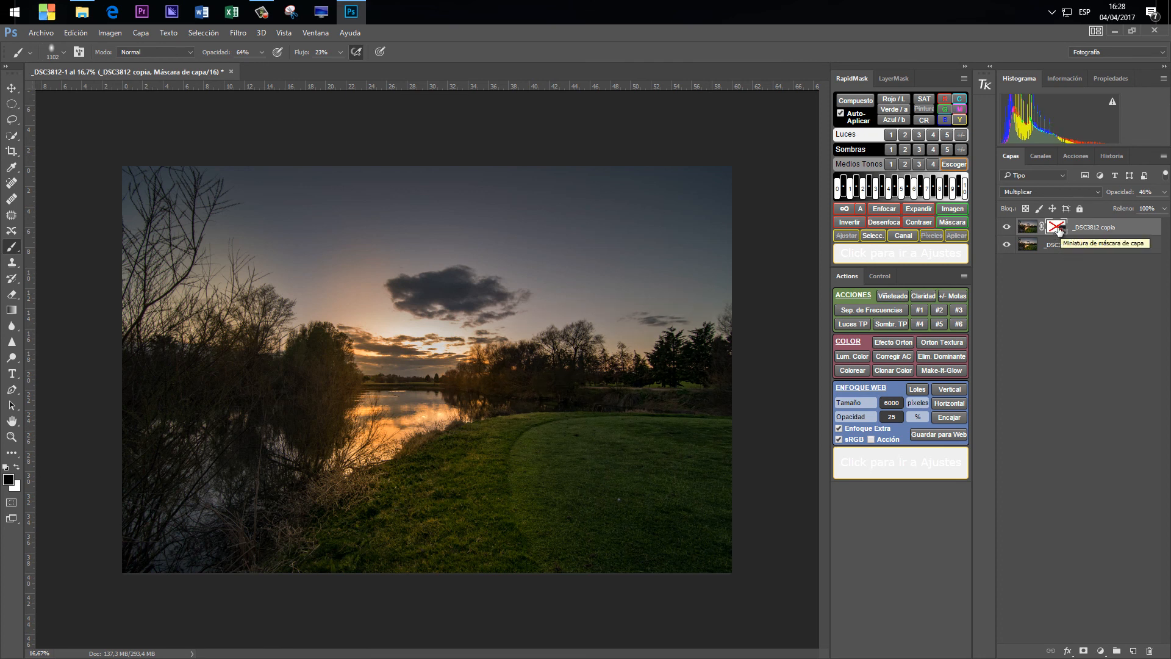
{"action": "left_click", "coordinate": [1058, 229], "text": "shift"}
{"action": "left_click", "coordinate": [1058, 229], "text": "shift"}
{"action": "left_click", "coordinate": [1058, 229], "text": "shift"}
{"action": "left_click", "coordinate": [1058, 229], "text": "shift"}
{"action": "left_click", "coordinate": [1058, 229], "text": "shift"}
{"action": "left_click", "coordinate": [1058, 229], "text": "shift"}
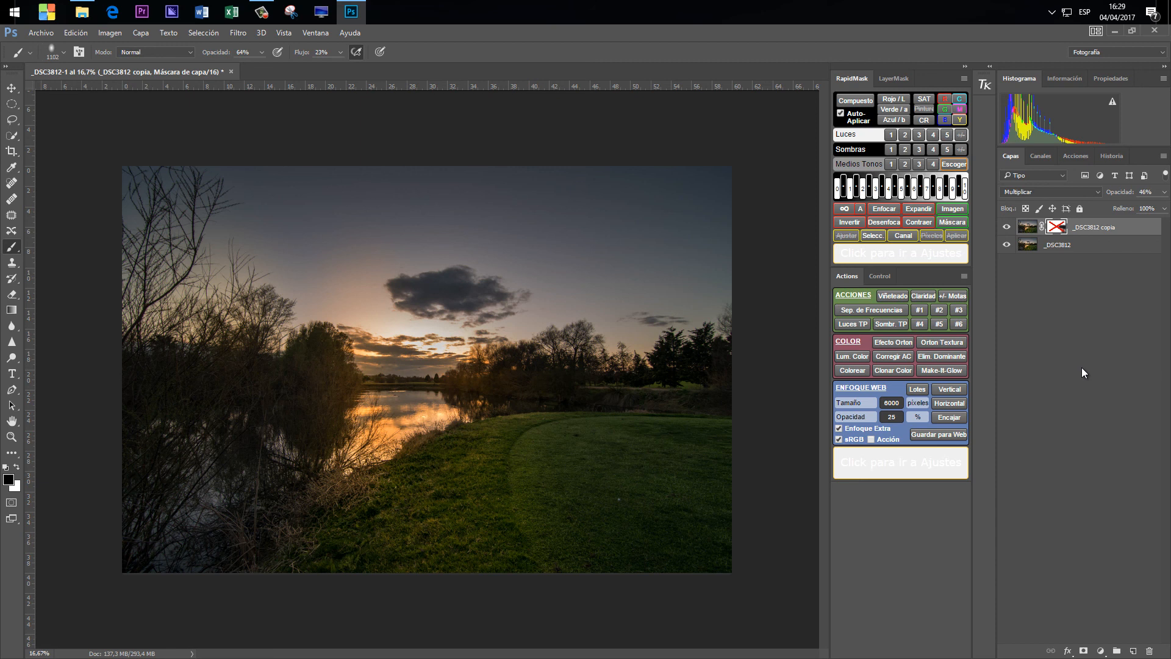
- Open the list of fill and adjustment layer types for the duplicate layer
{"action": "left_click", "coordinate": [1100, 650]}
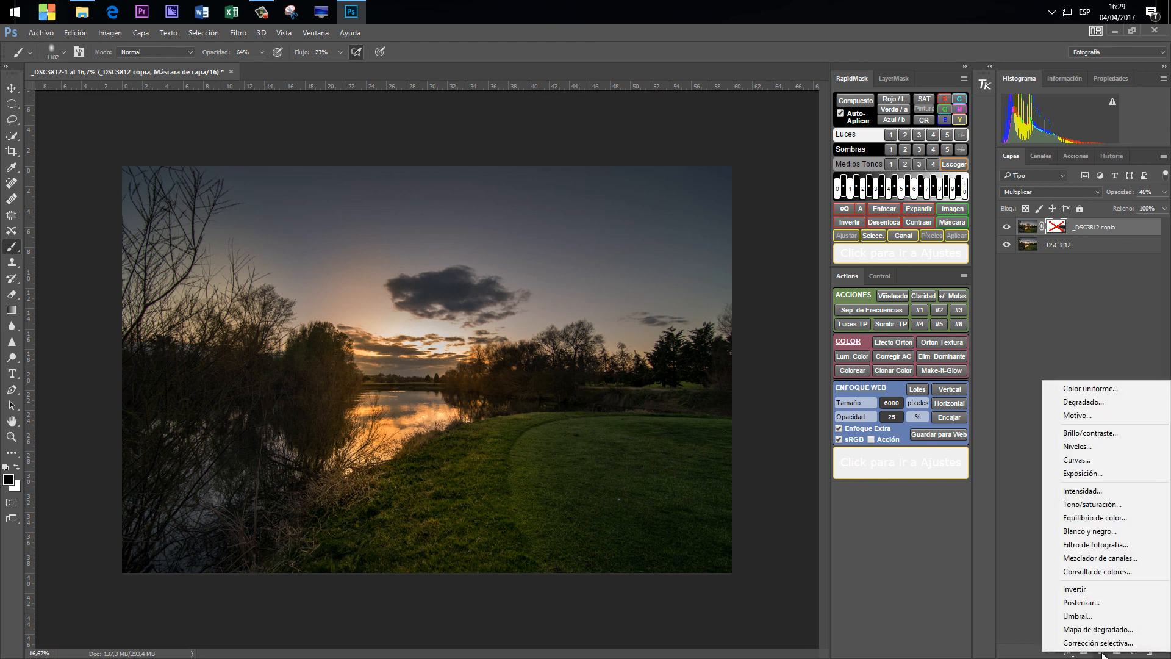